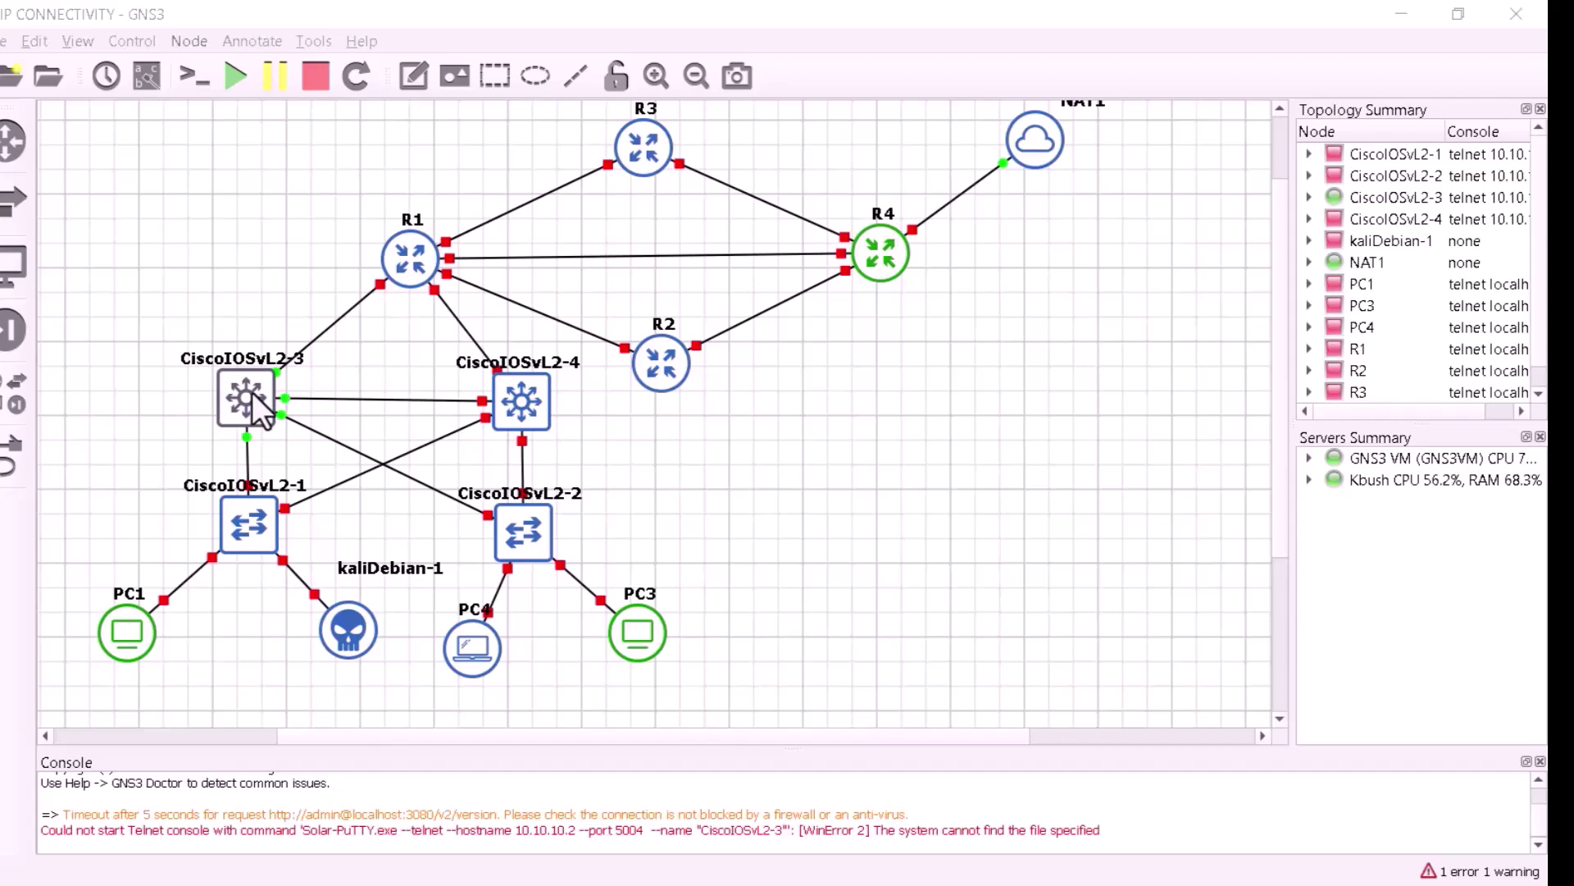
# - Choose 'Solar-Putty (included with GNS3)' as the custom console command for switch CiscoIOSvL2-3
pyautogui.rightClick(254, 402)
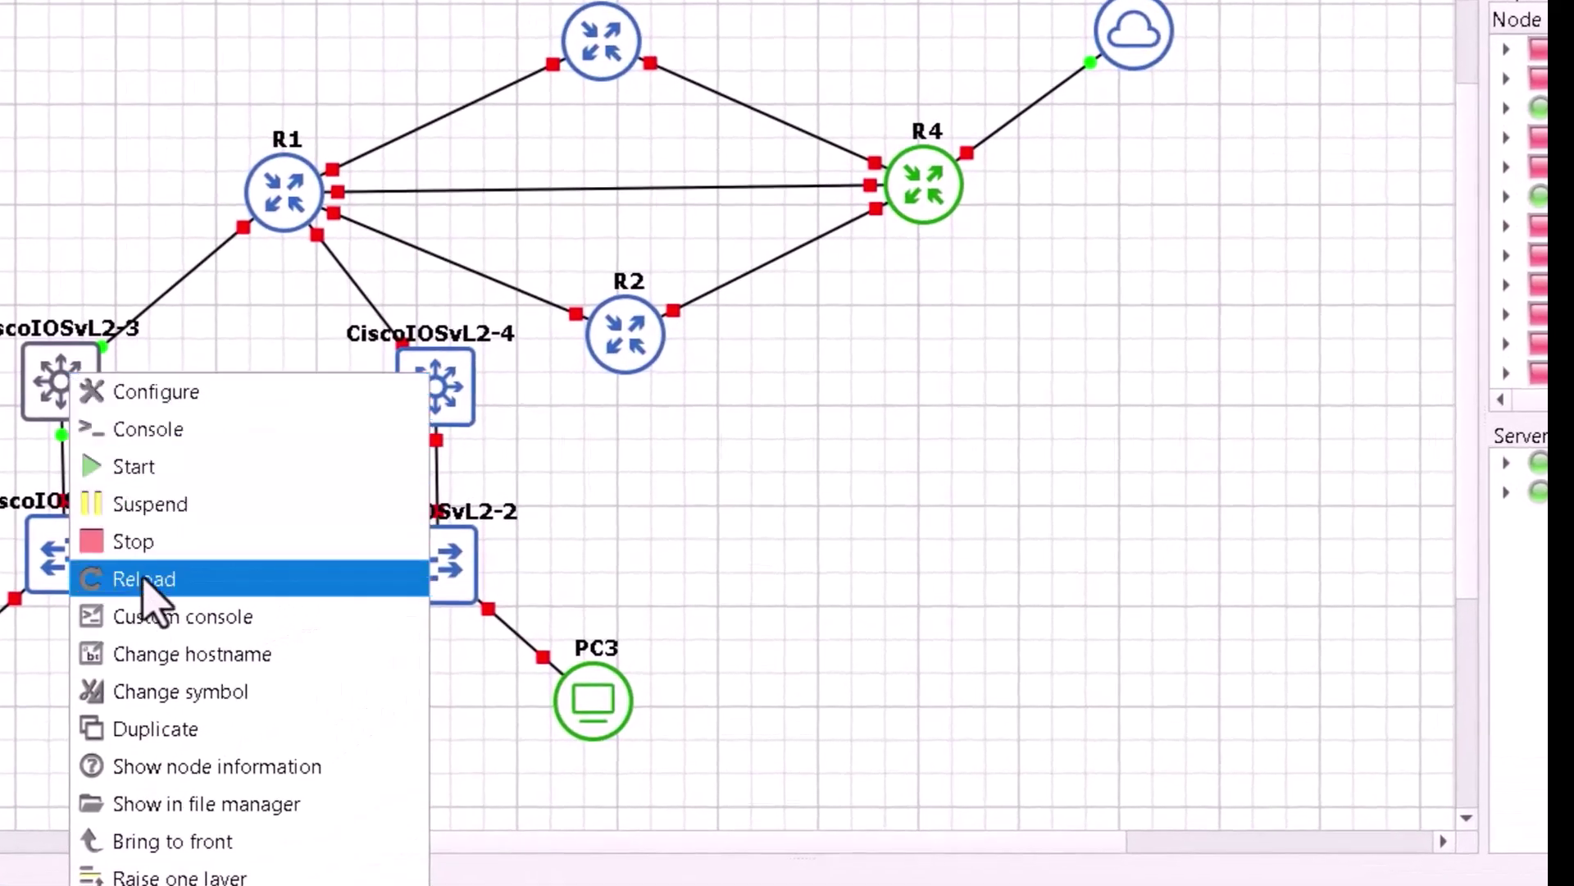
pyautogui.click(171, 623)
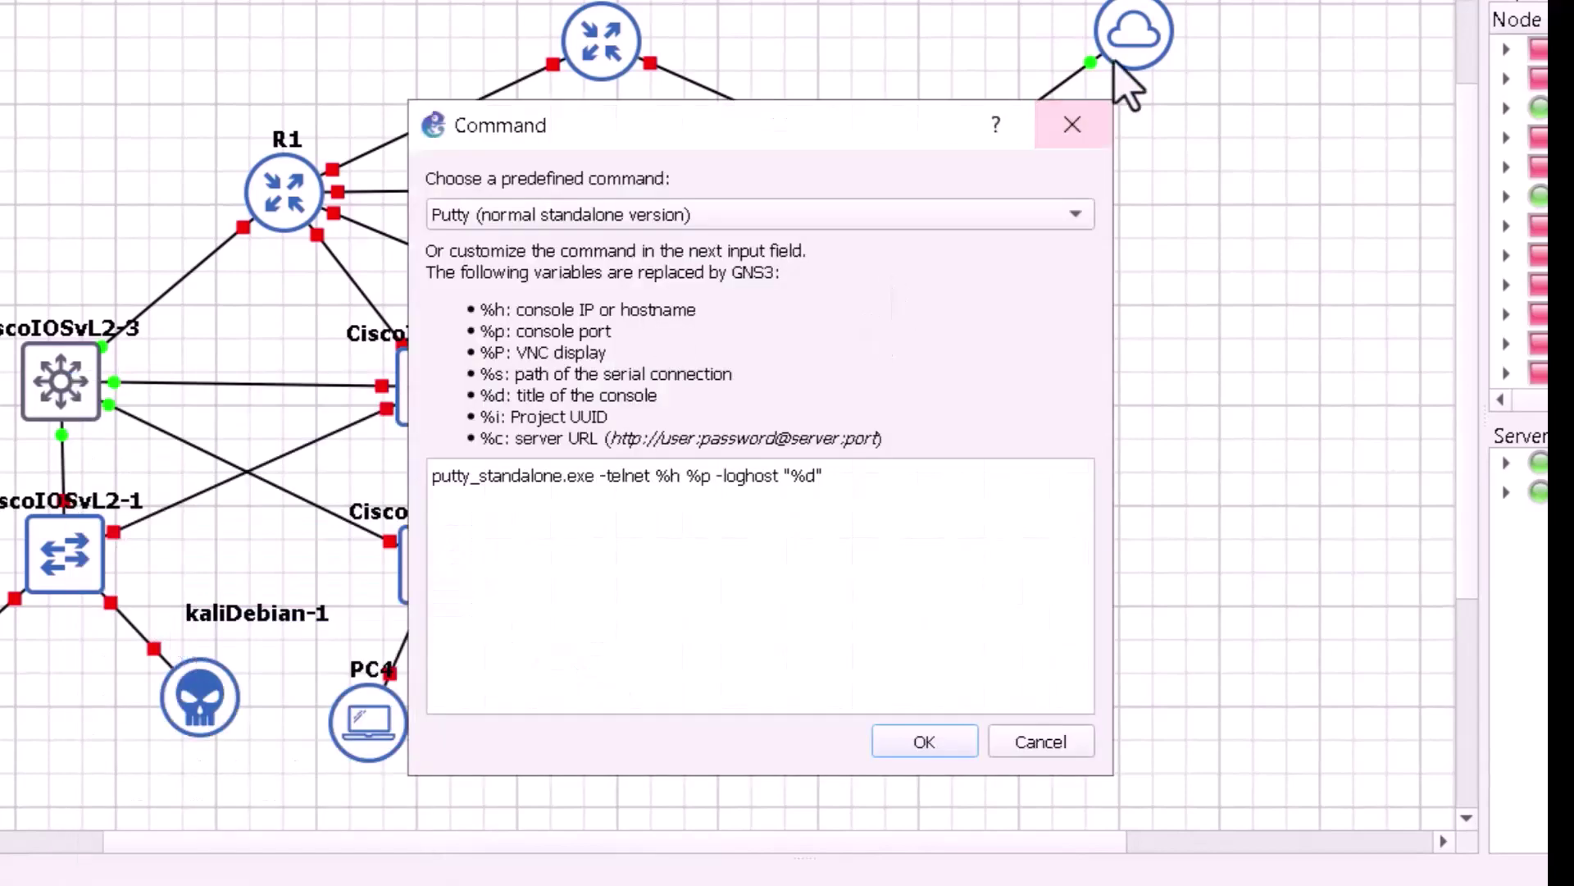
pyautogui.click(1075, 215)
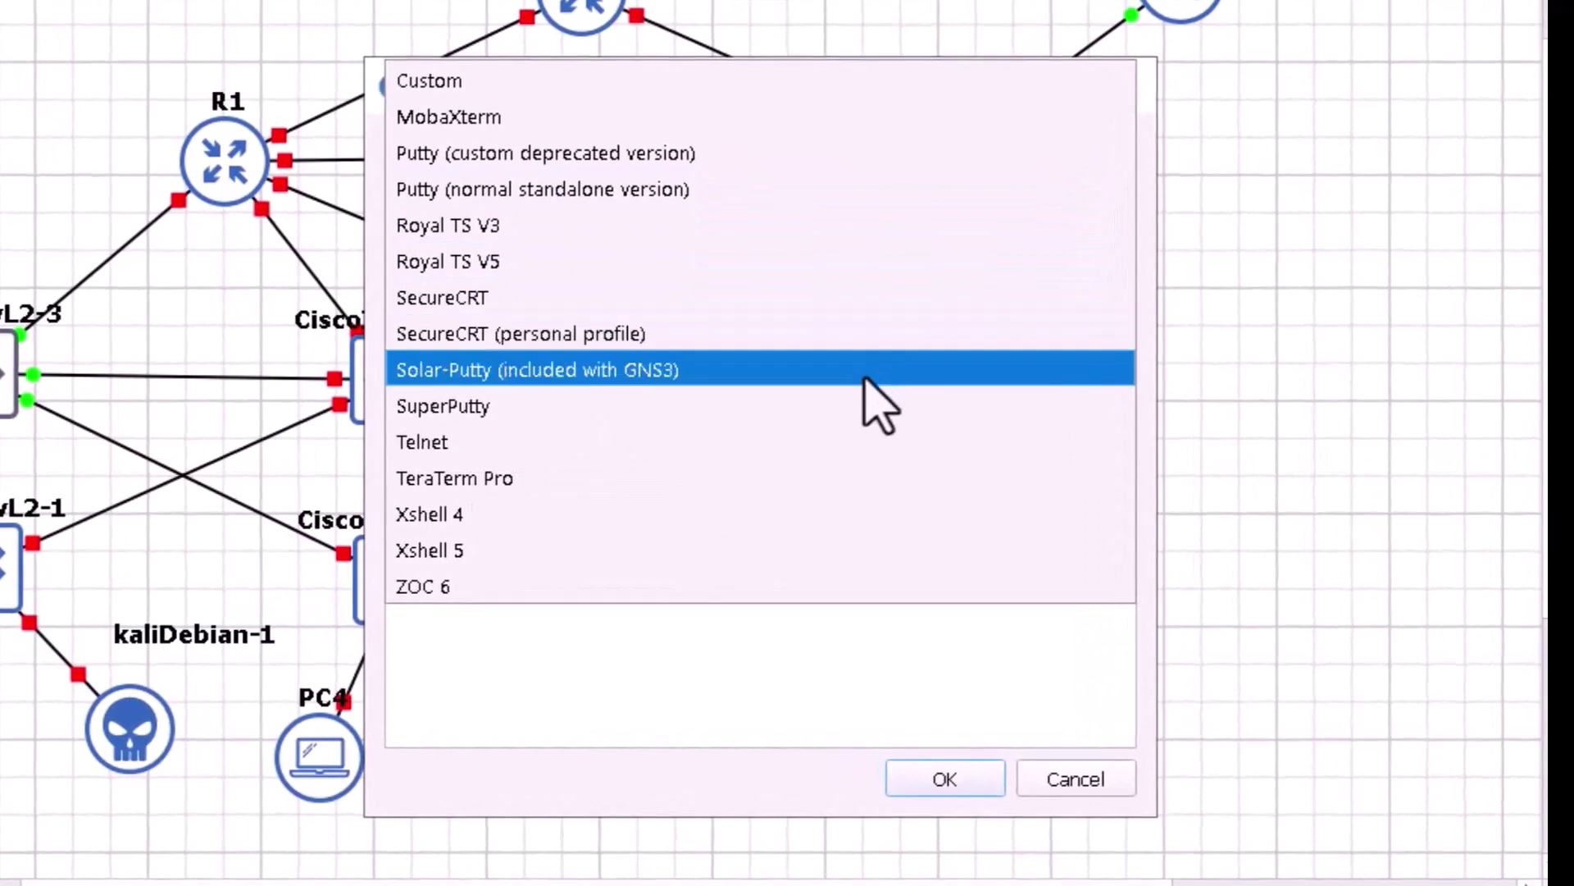
pyautogui.click(862, 377)
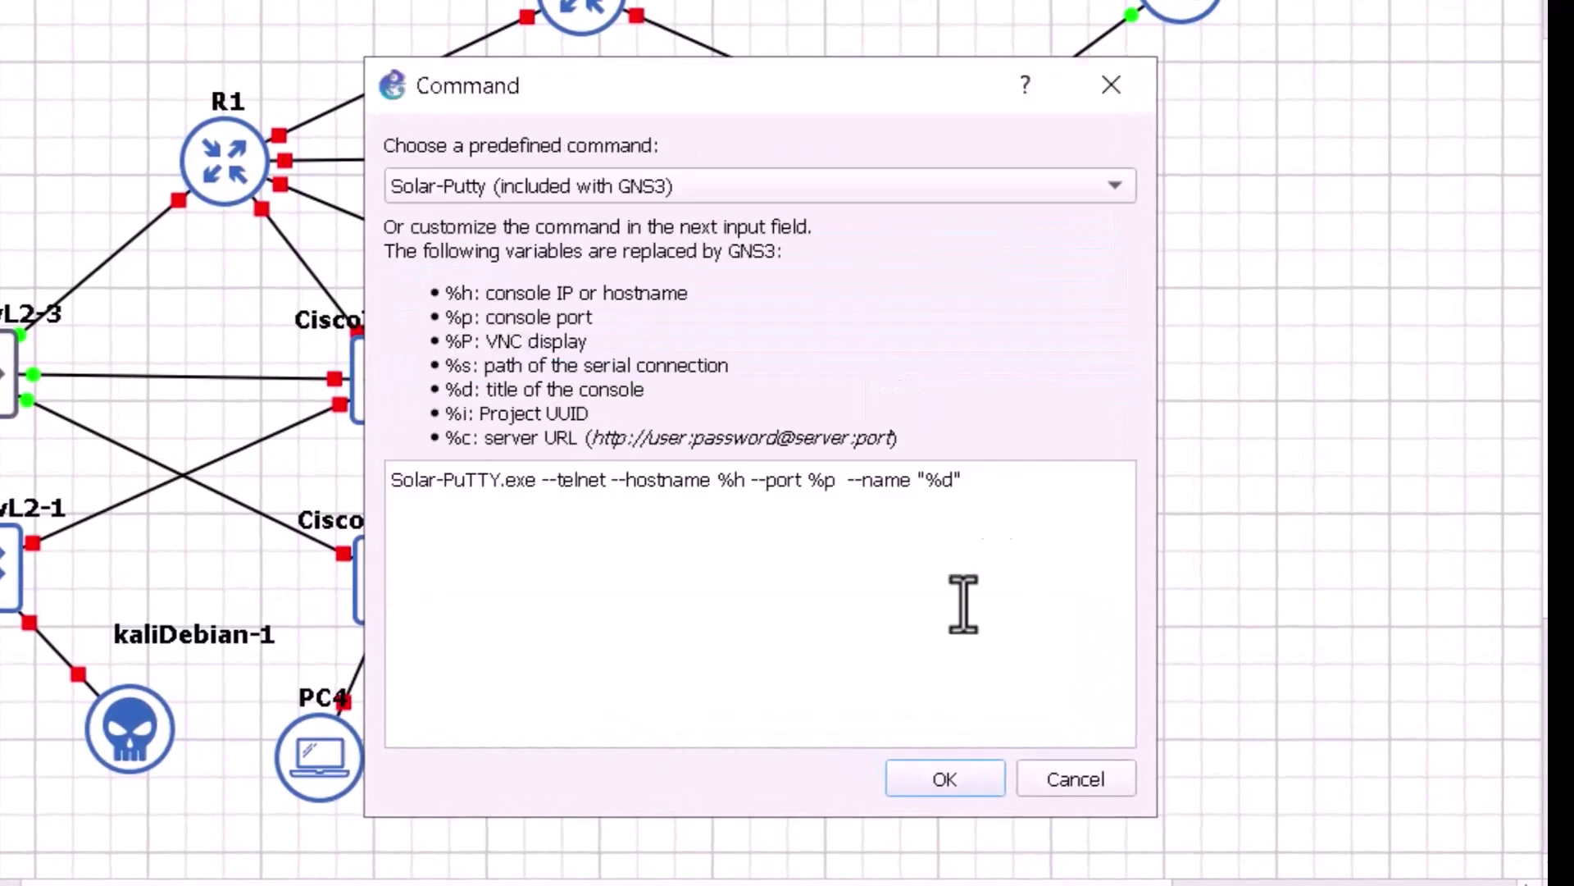
pyautogui.click(943, 779)
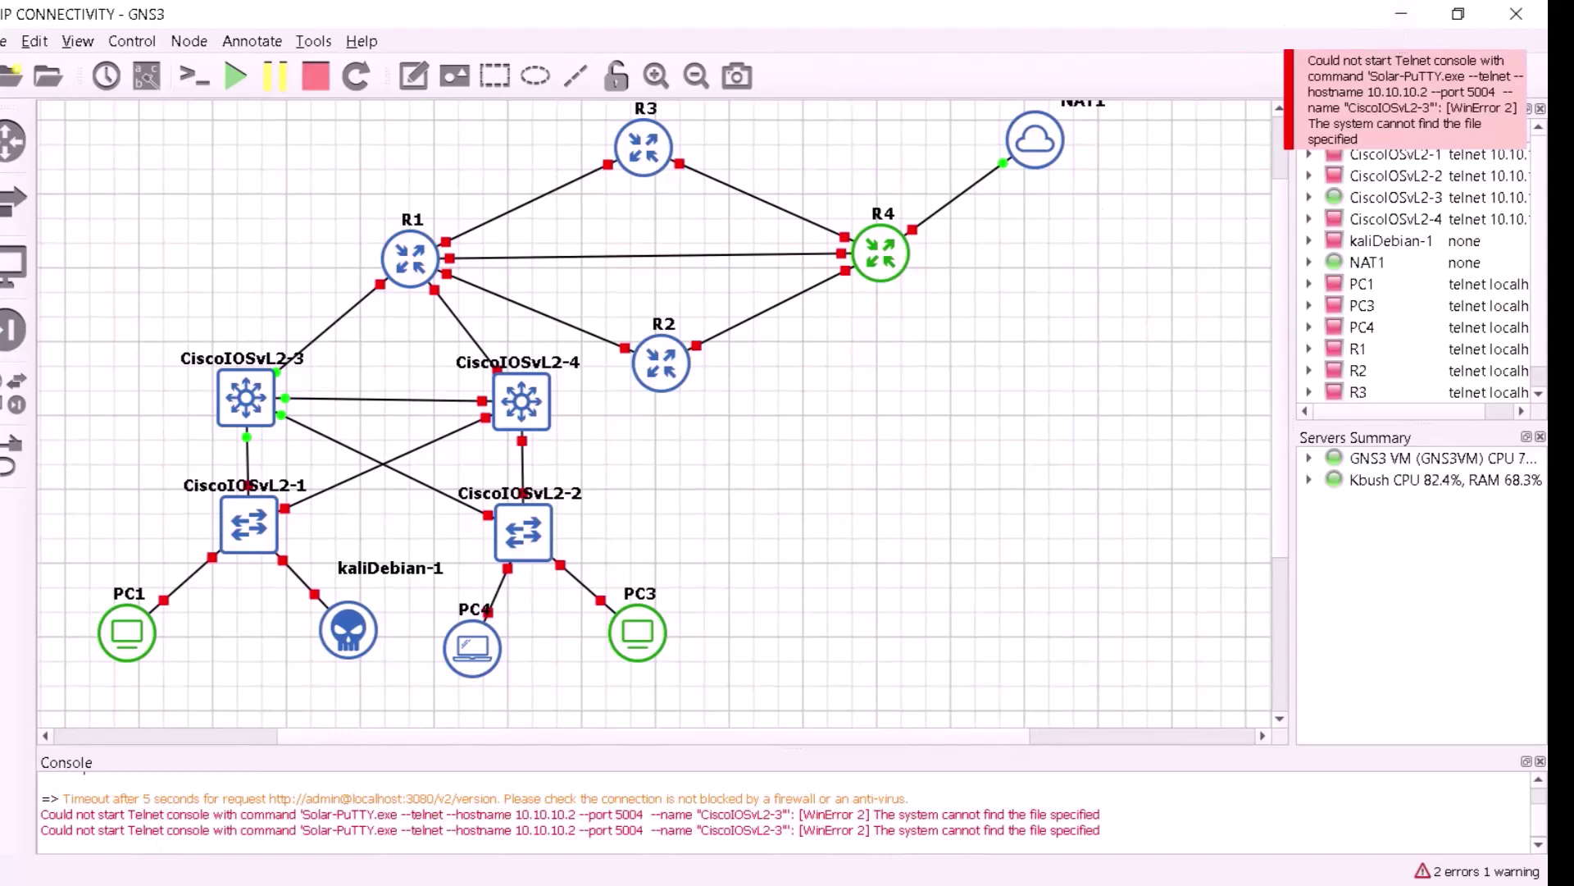
# - Search Windows for gns3 so the GNS3 app appears as the best match
pyautogui.click(1400, 14)
pyautogui.click(42, 866)
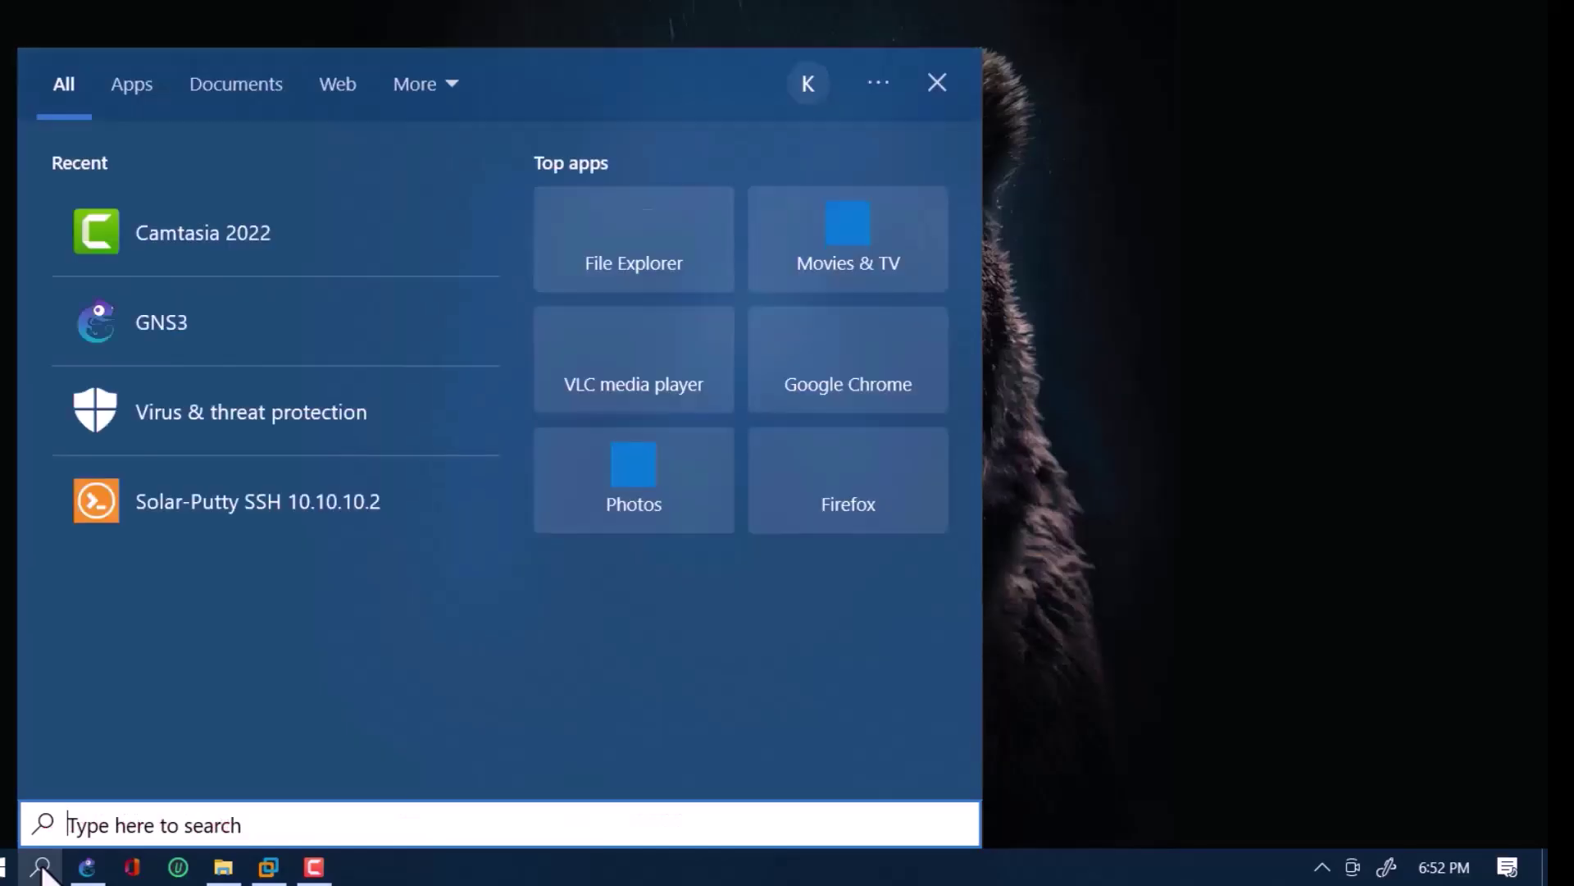
pyautogui.write('gn')
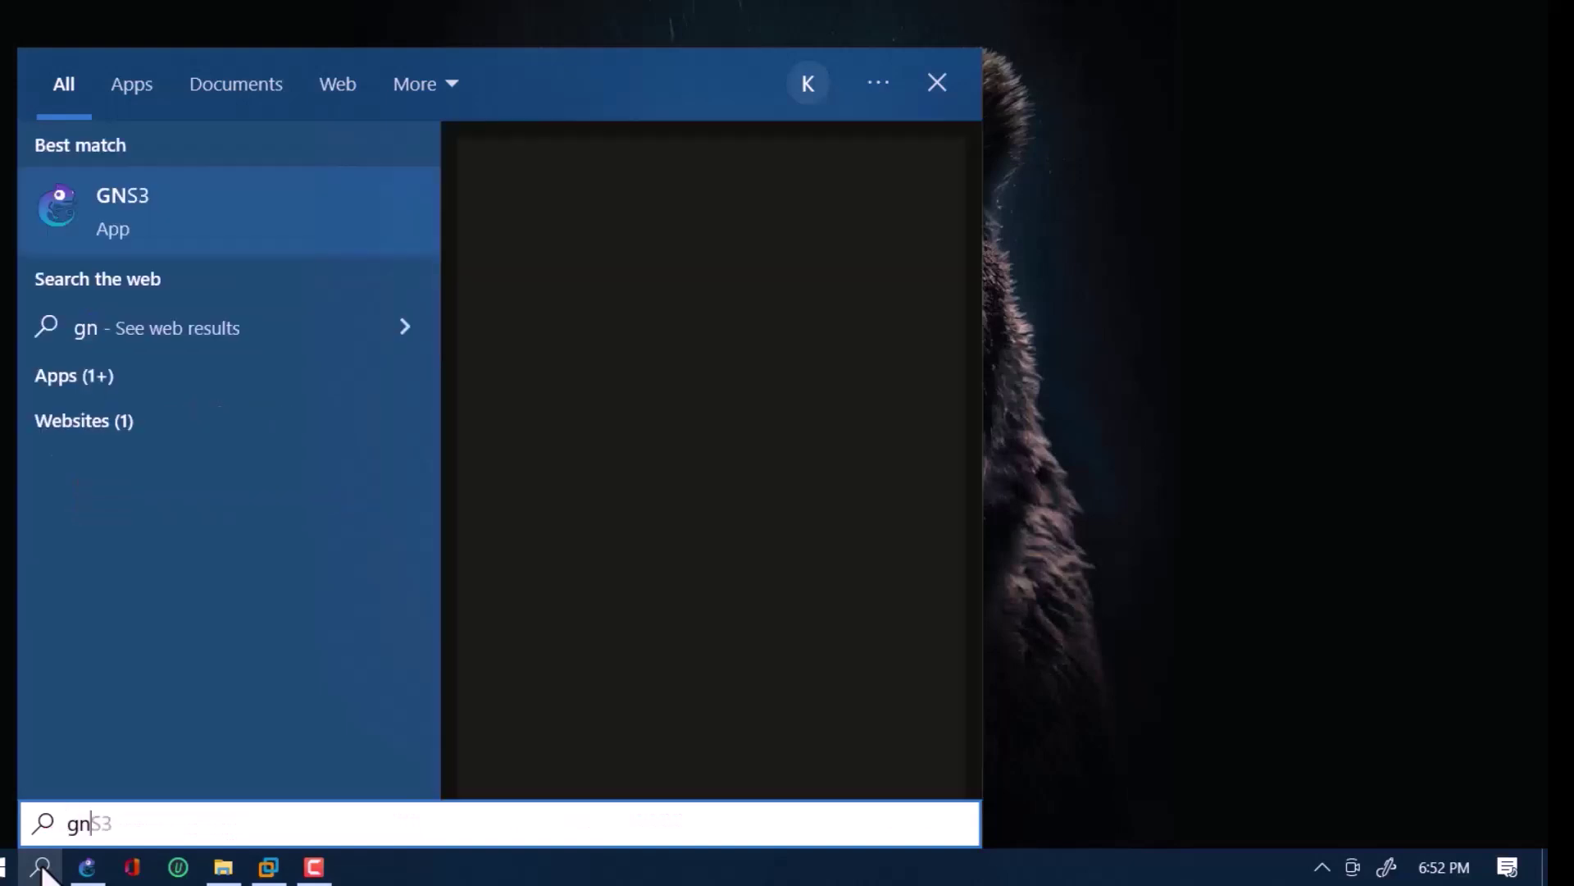
pyautogui.write('s3.')
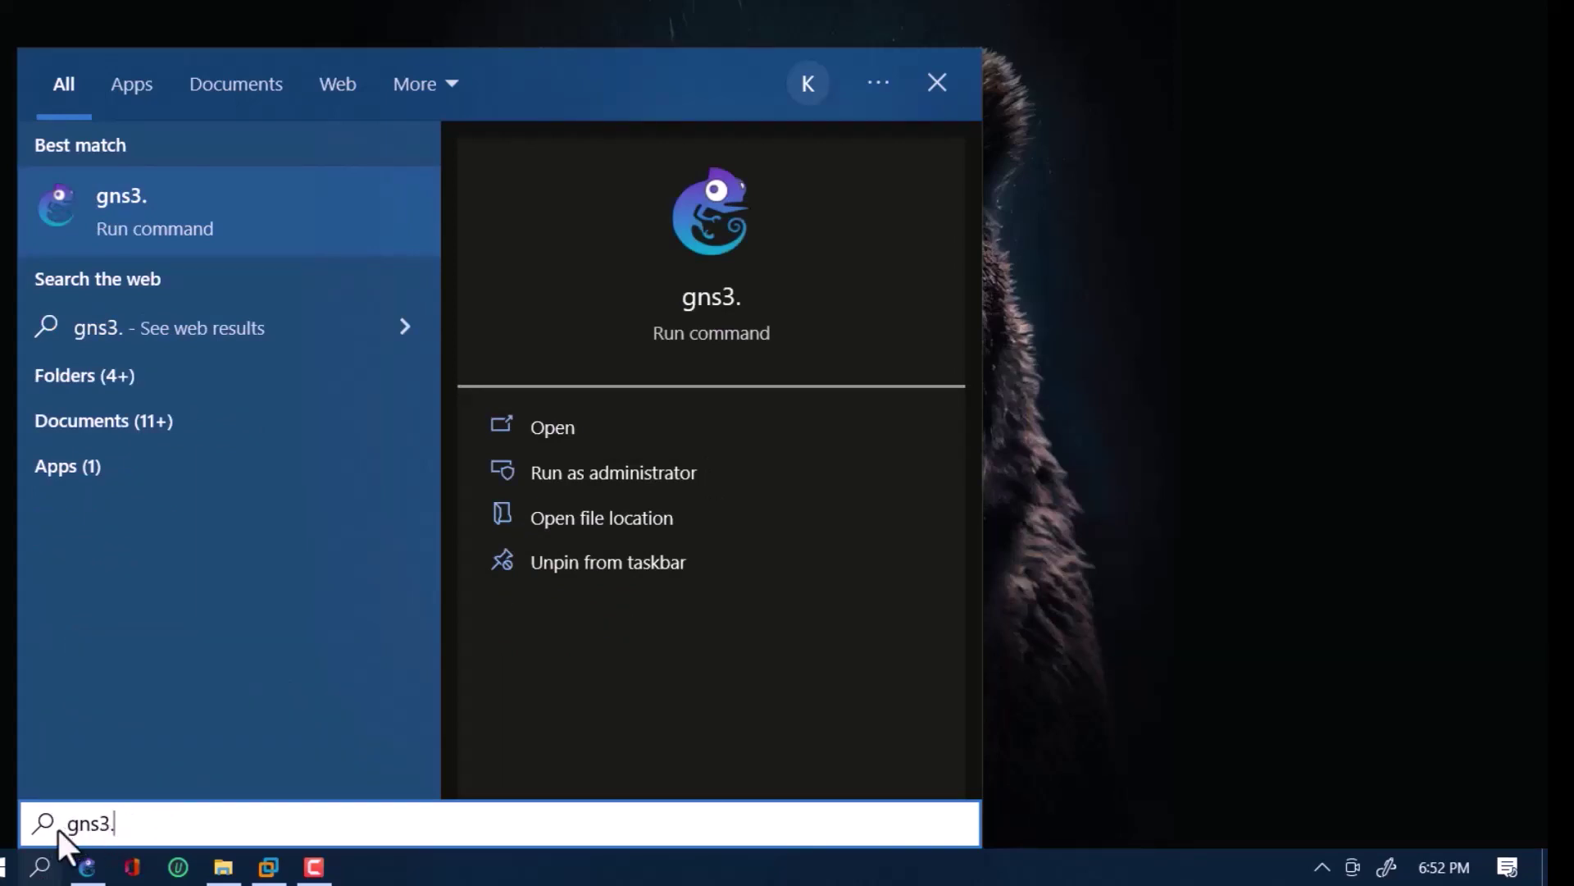
# - Open GNS3's file location and look through C:\Program Files\GNS3 for Solar-PuTTY.exe
pyautogui.click(602, 517)
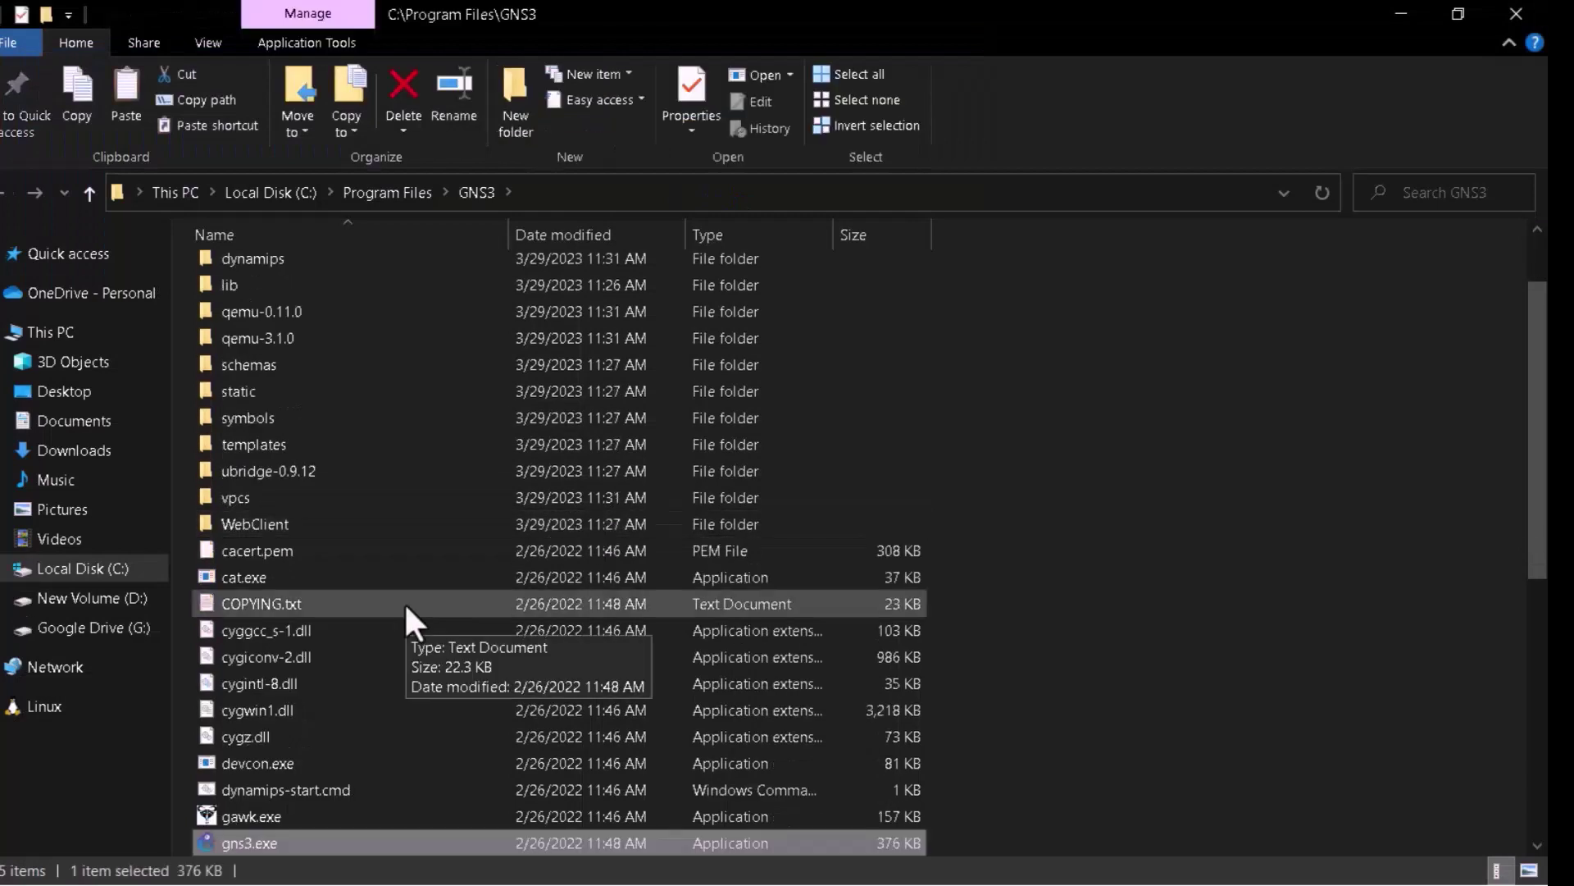
pyautogui.scroll(-2, 405, 602)
pyautogui.scroll(-5, 405, 602)
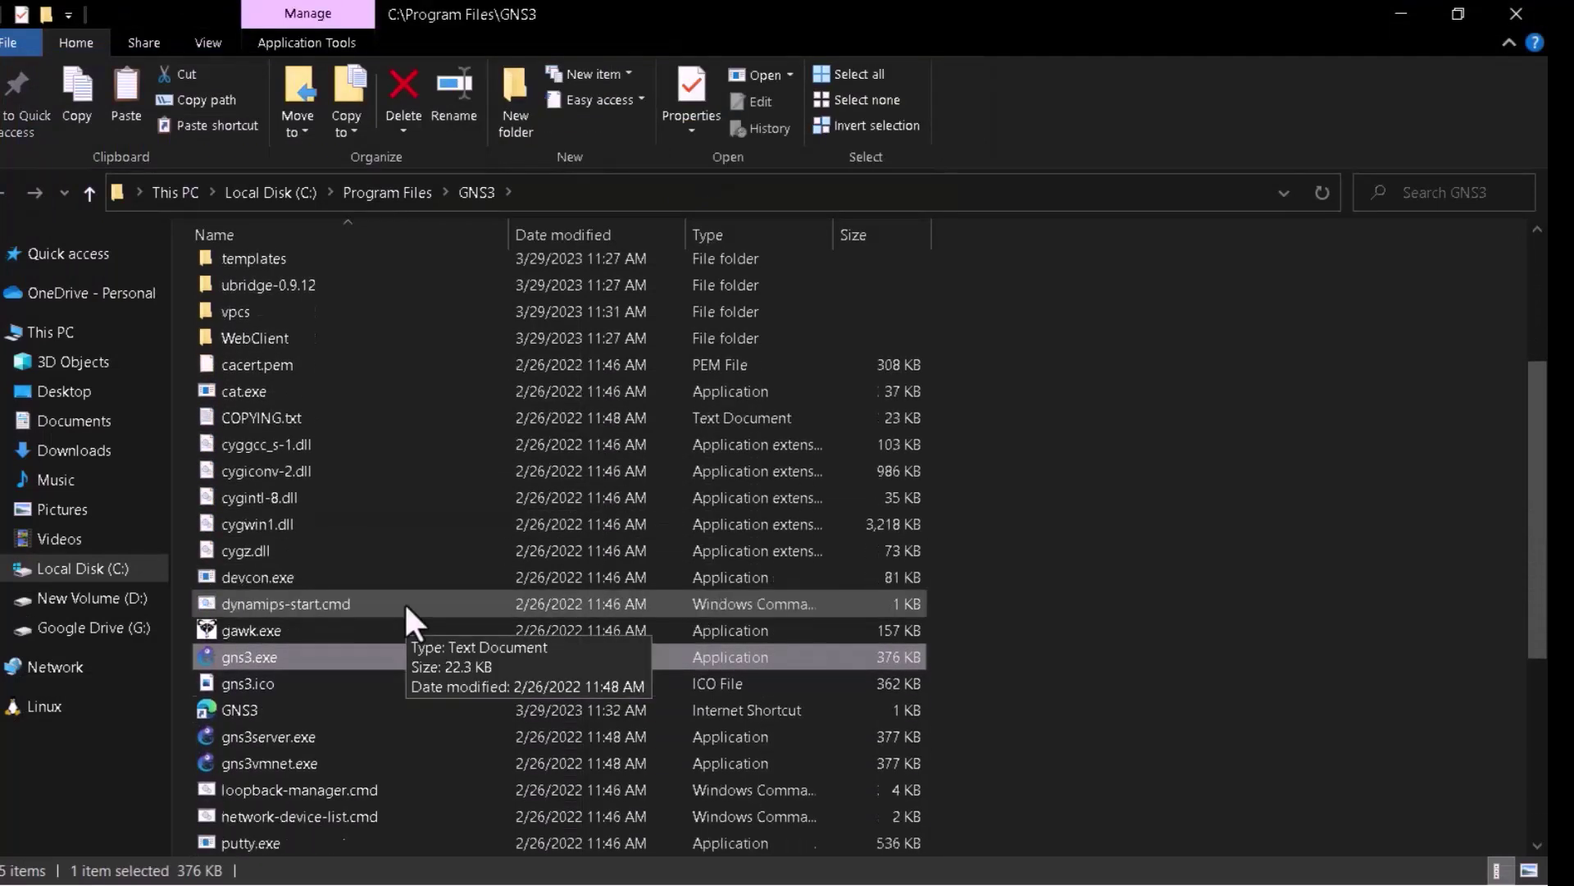
pyautogui.scroll(4, 405, 602)
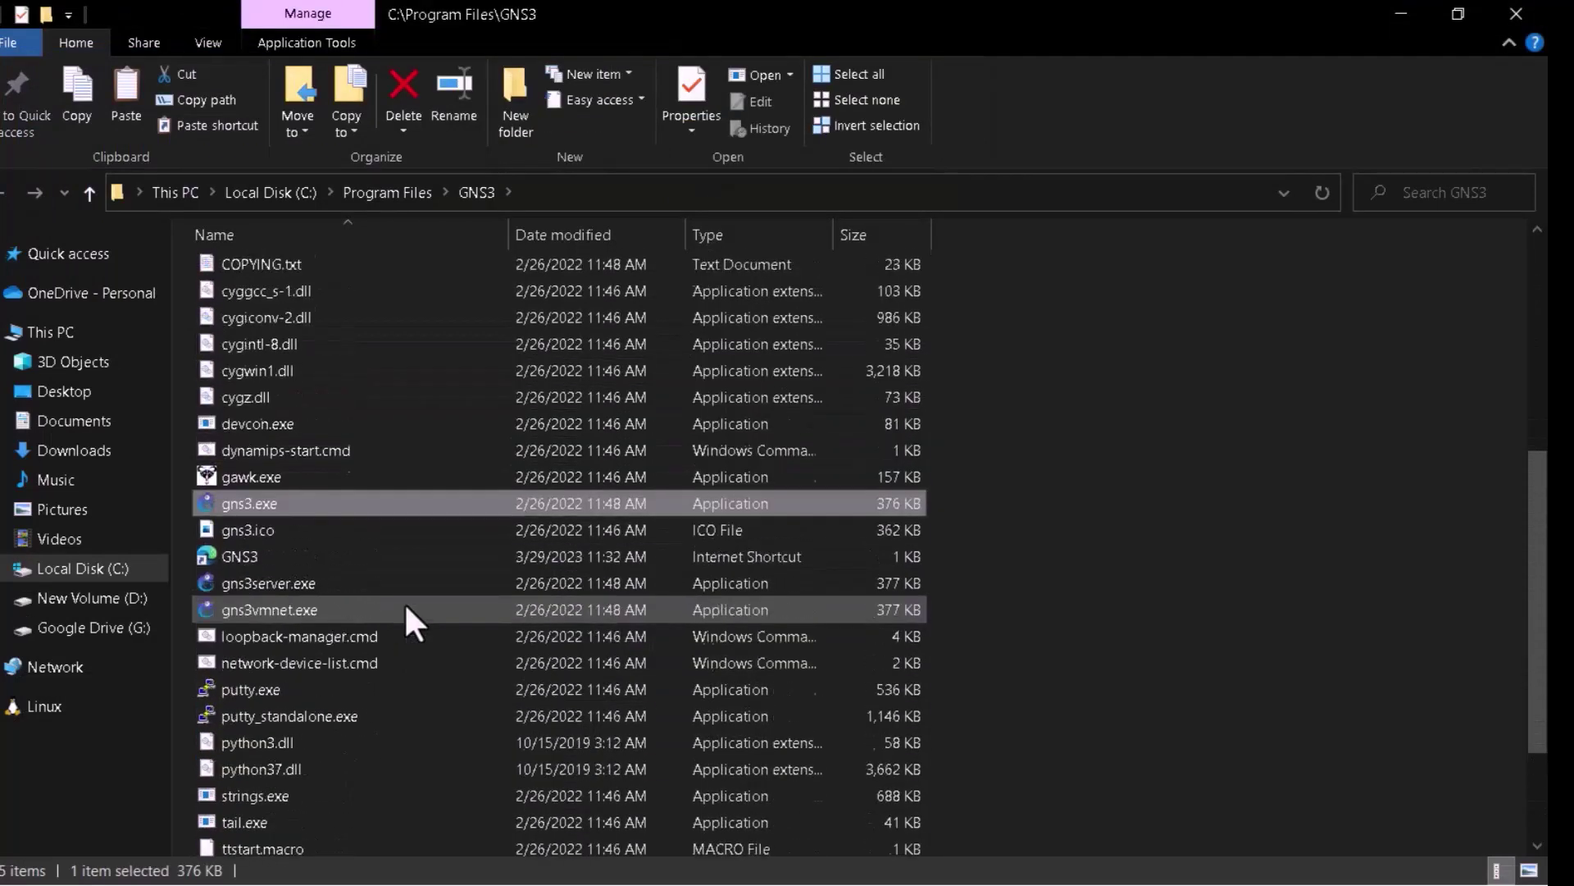
pyautogui.scroll(-4, 405, 602)
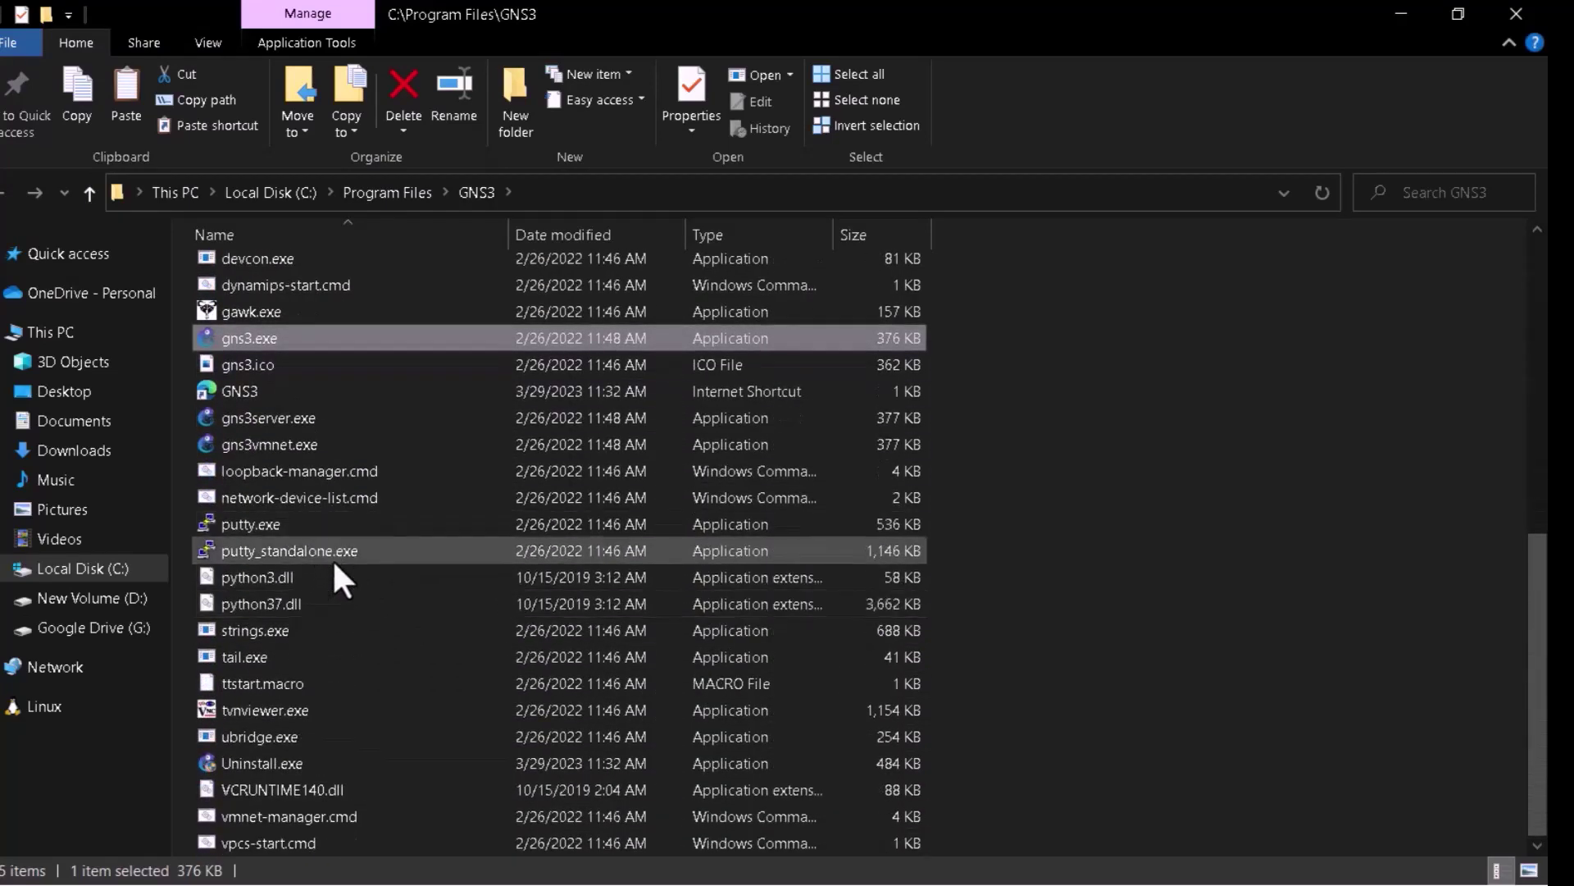
pyautogui.scroll(2, 317, 751)
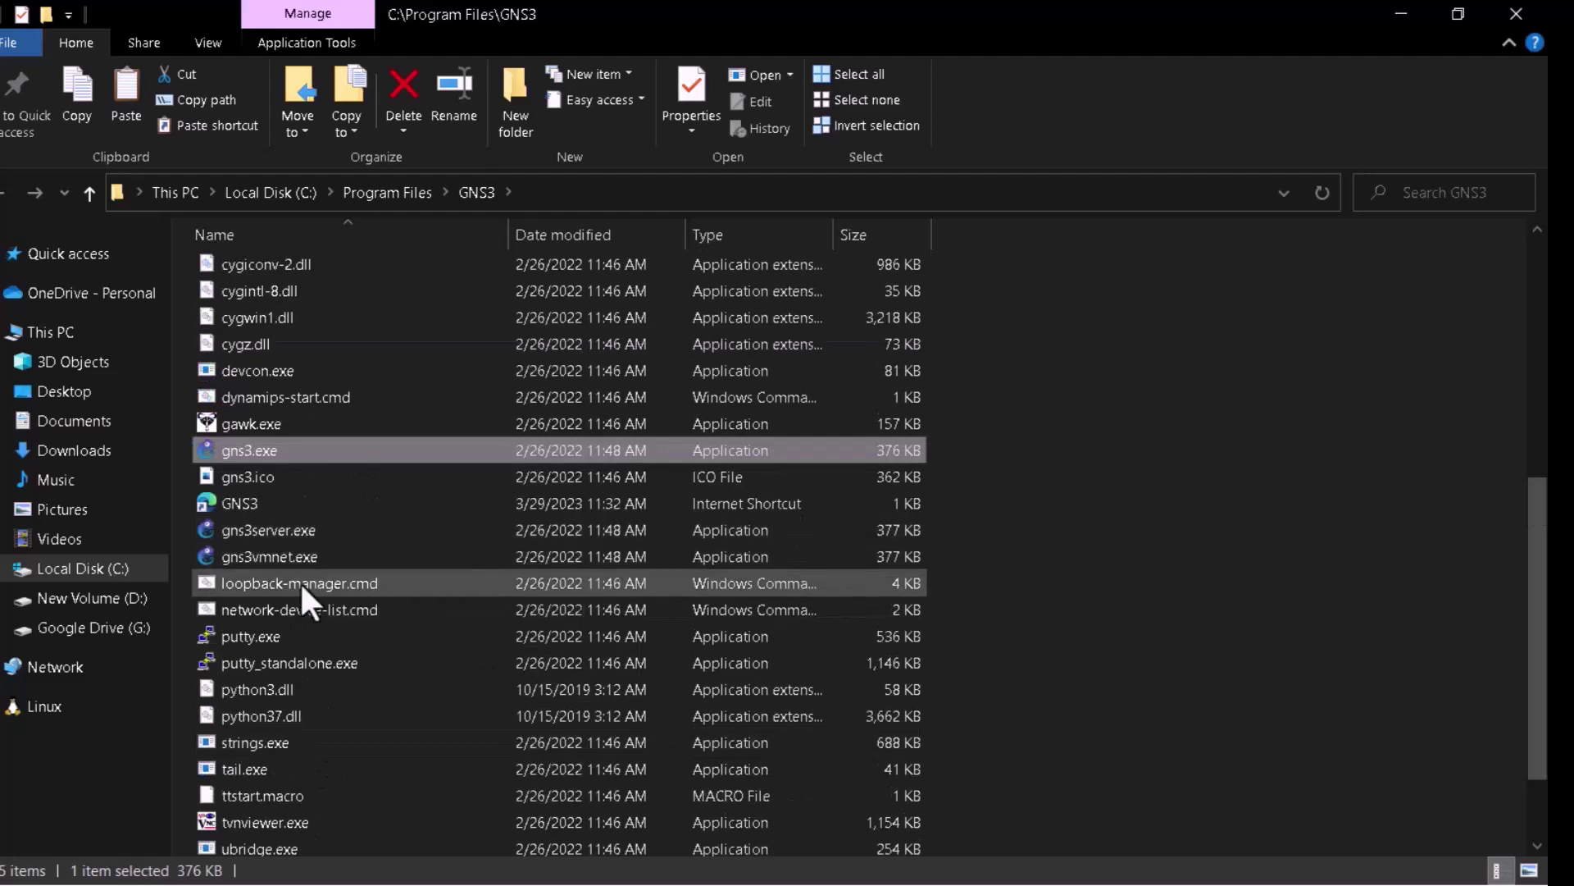
pyautogui.scroll(3, 494, 510)
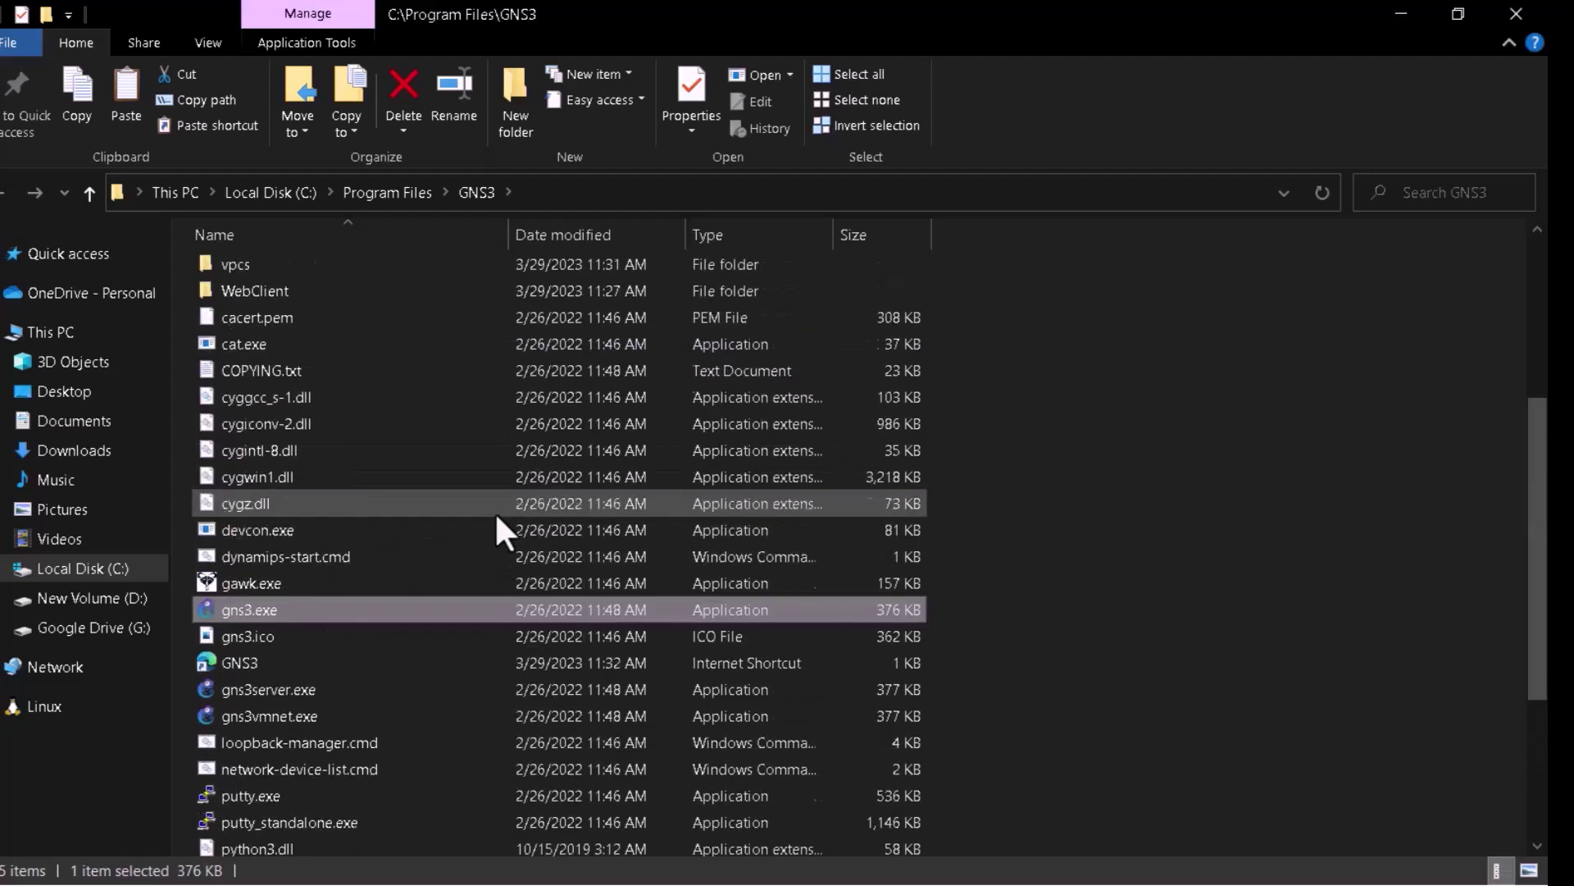
pyautogui.scroll(4, 494, 510)
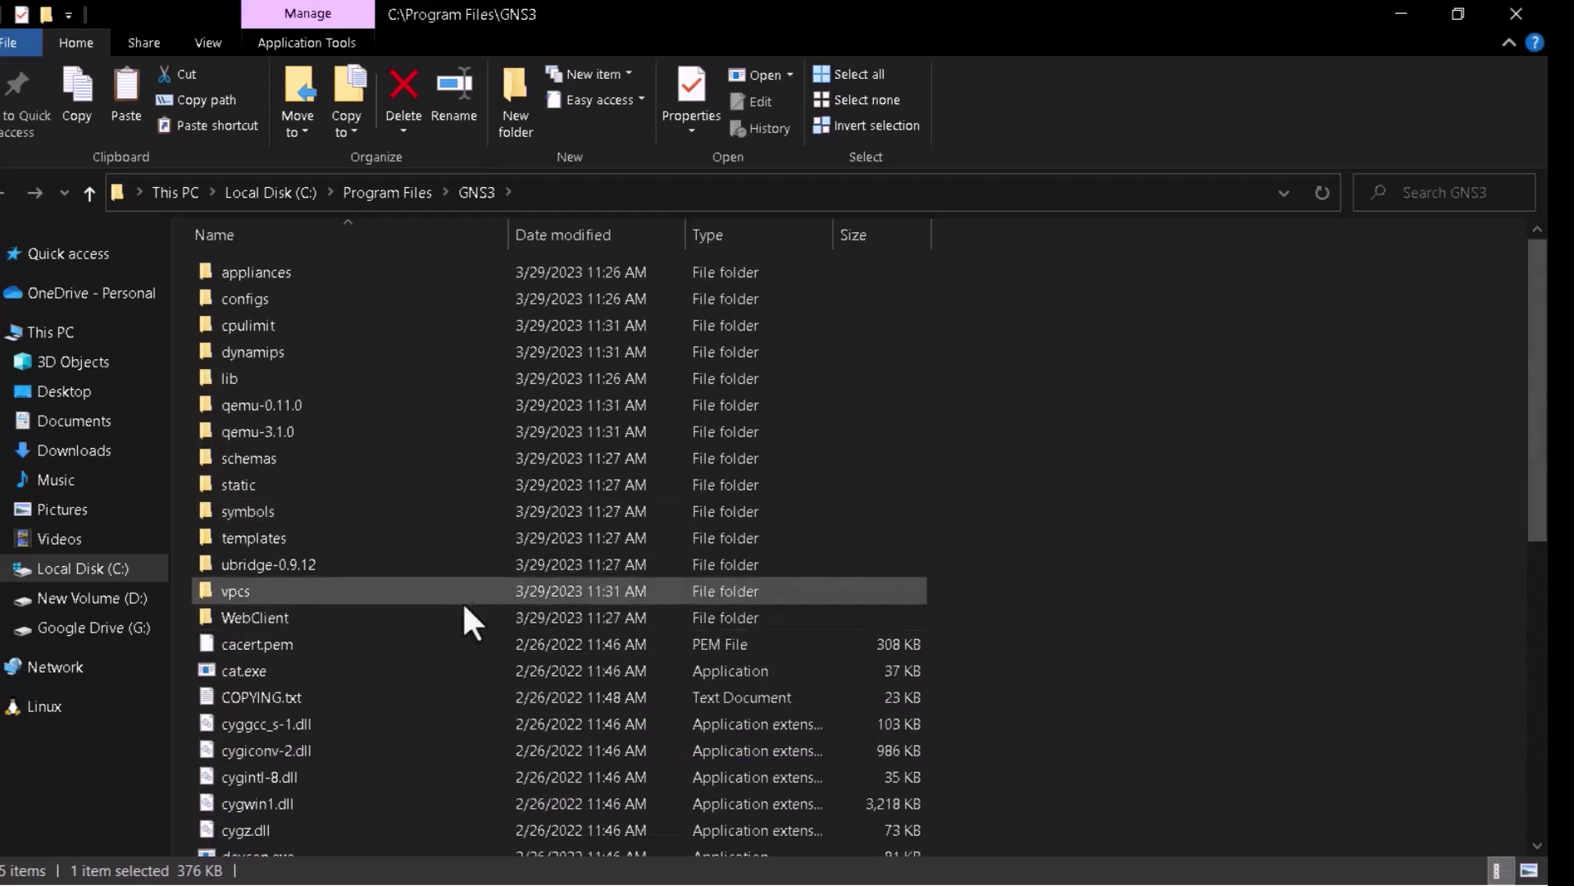
pyautogui.scroll(-2, 464, 607)
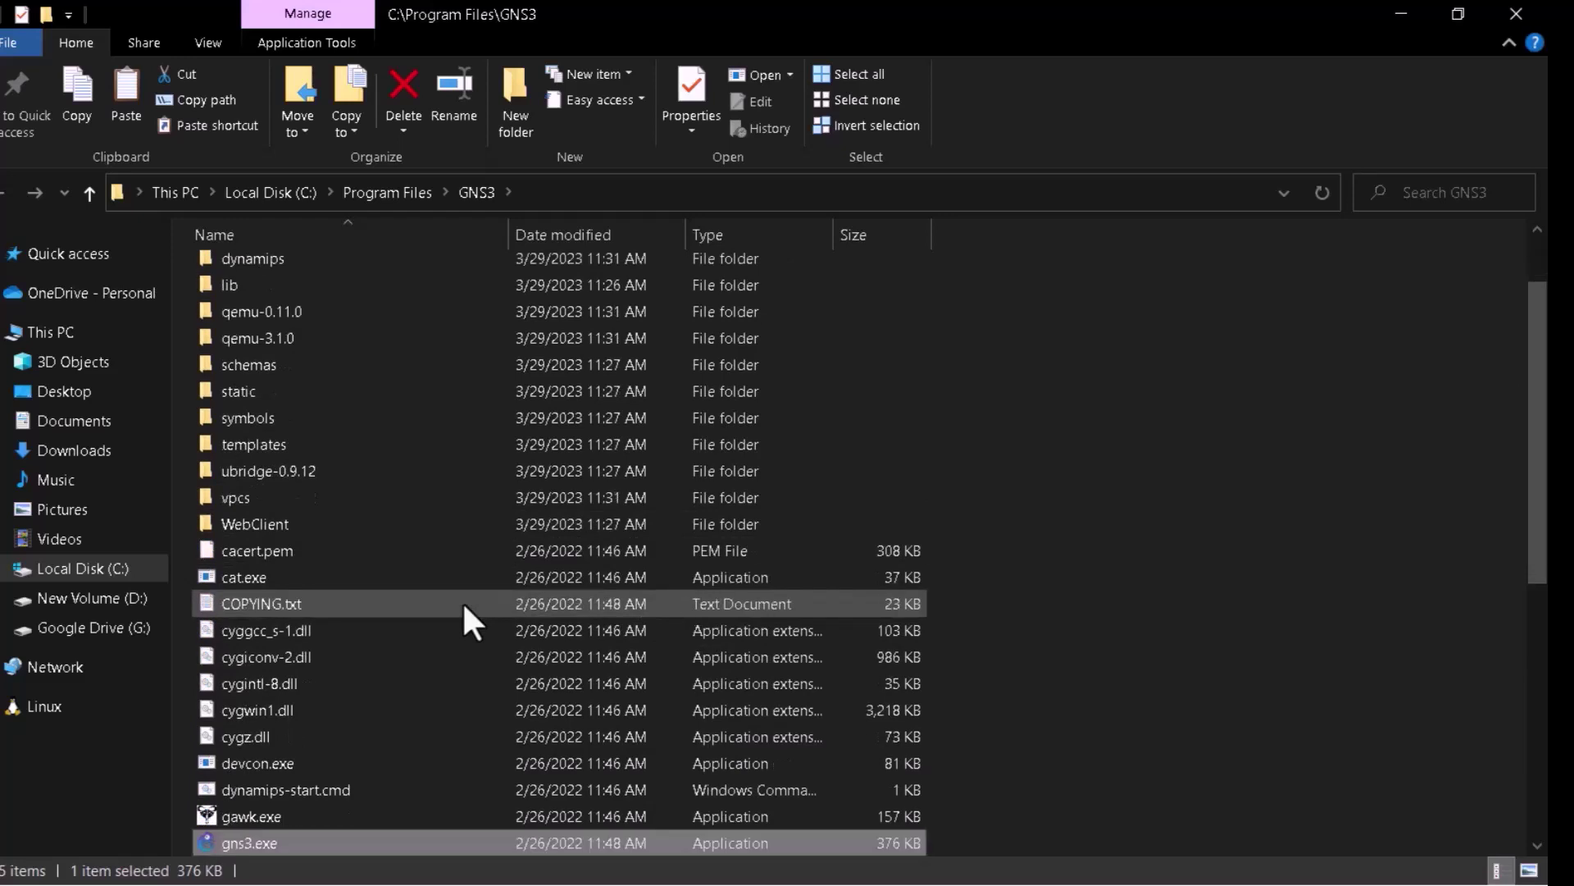
pyautogui.scroll(-3, 460, 611)
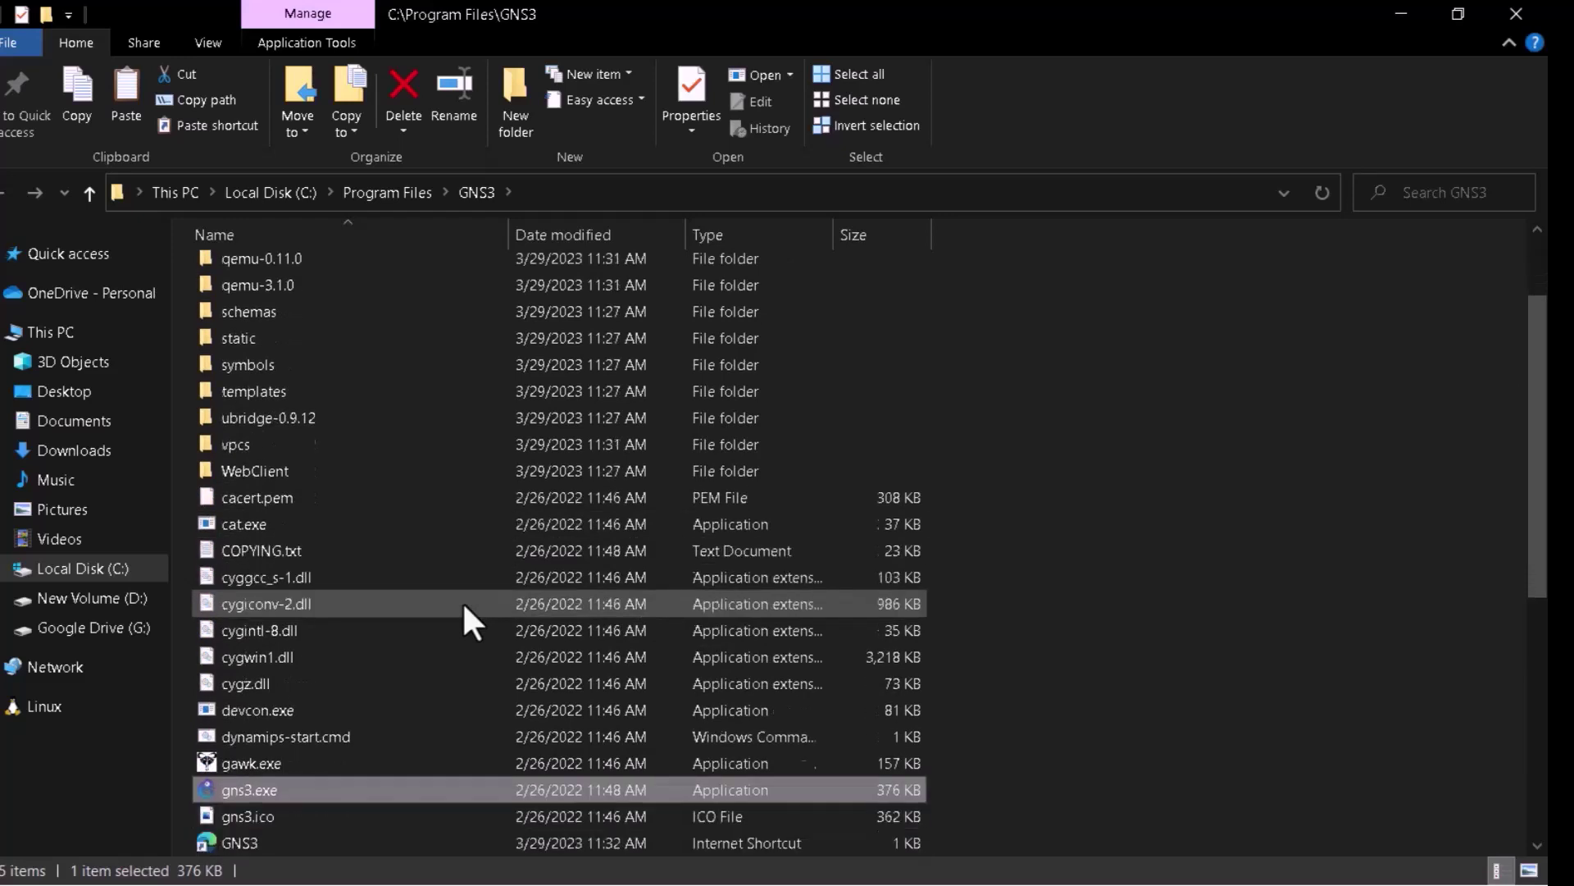
pyautogui.scroll(4, 461, 599)
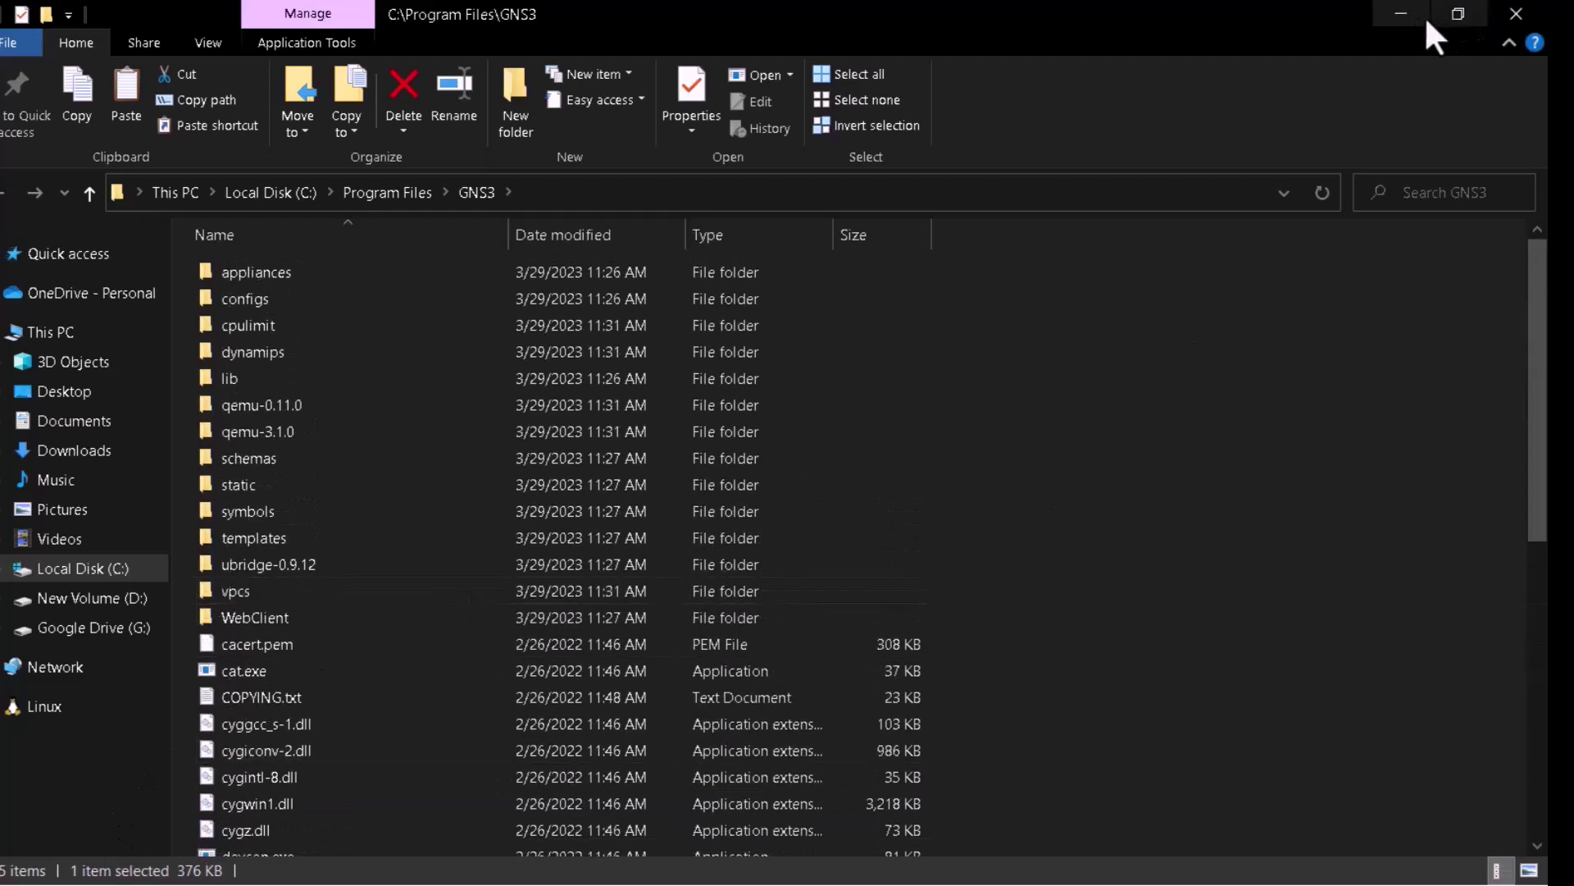
# - Bring File Explorer back and go to the Desktop folder
pyautogui.click(1401, 13)
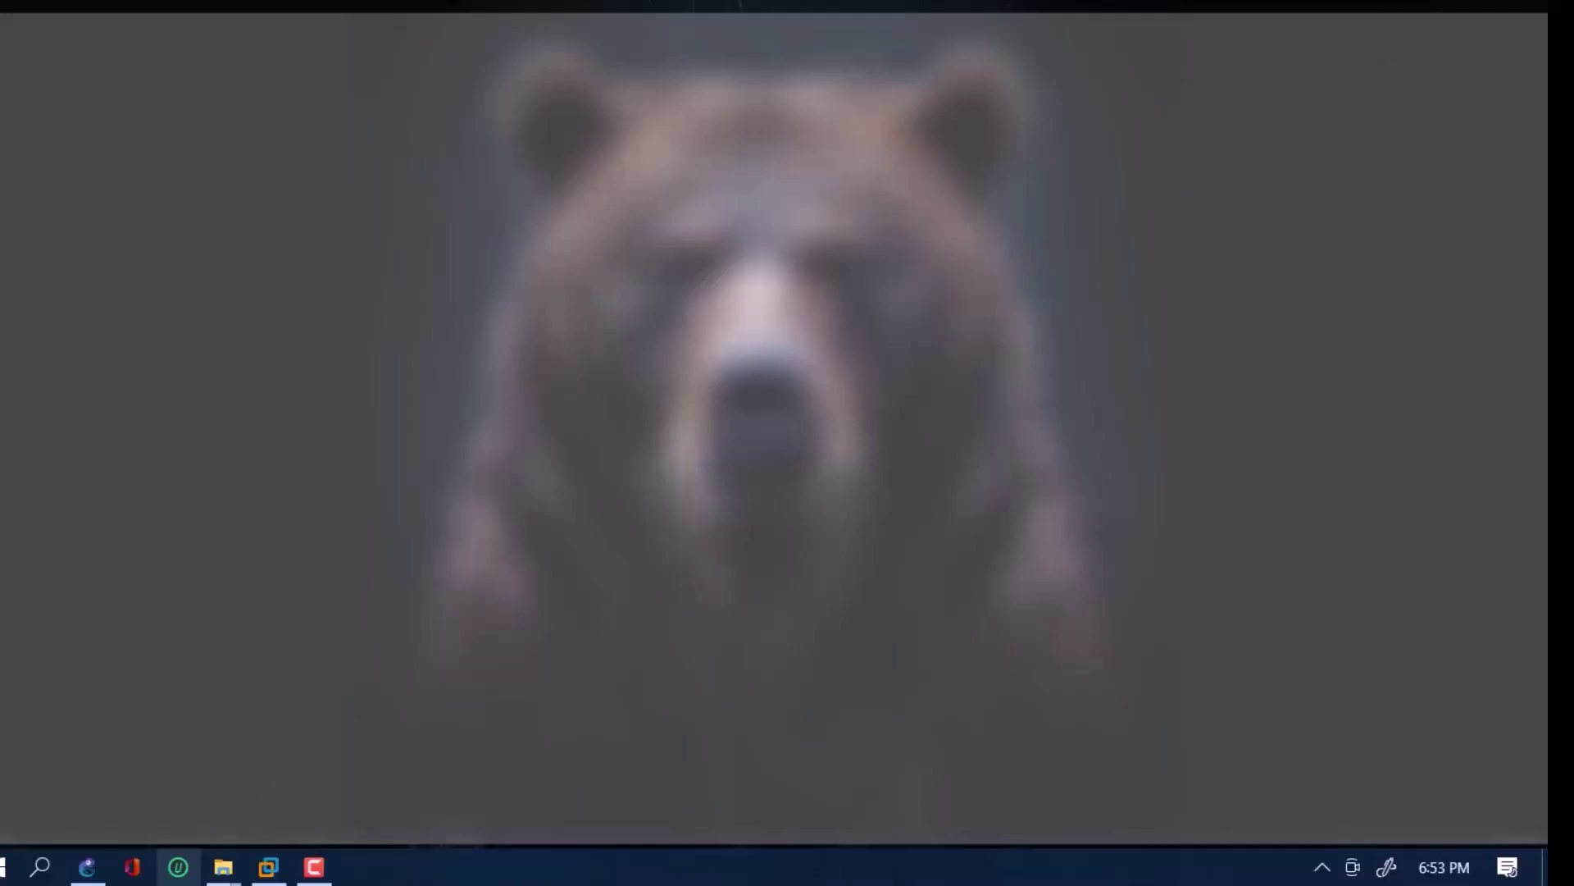
pyautogui.moveTo(227, 877)
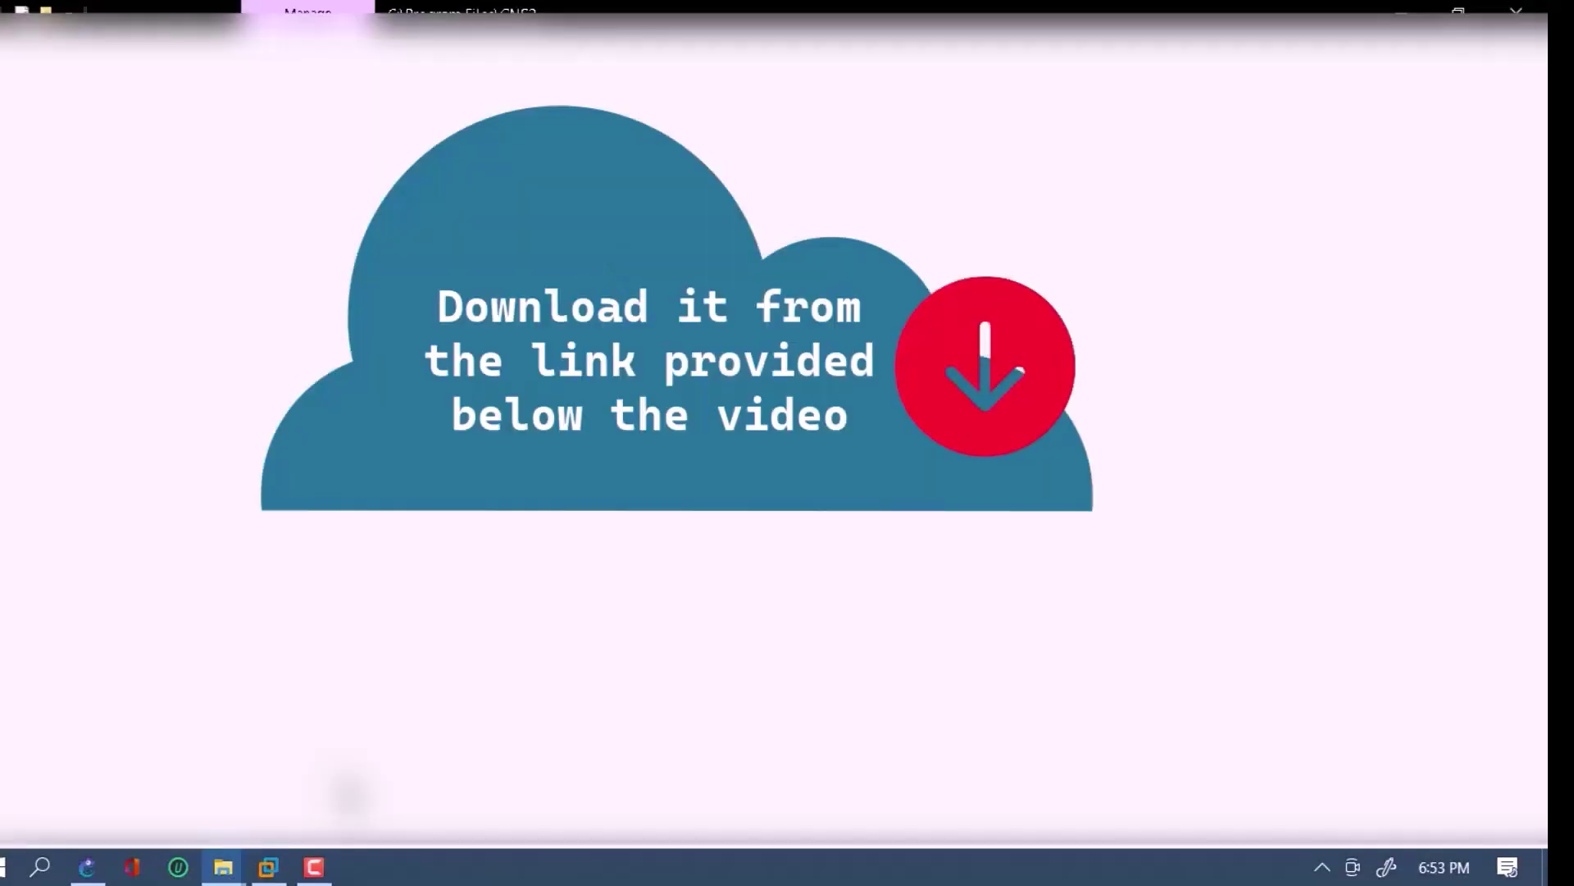
pyautogui.click(341, 770)
pyautogui.click(88, 396)
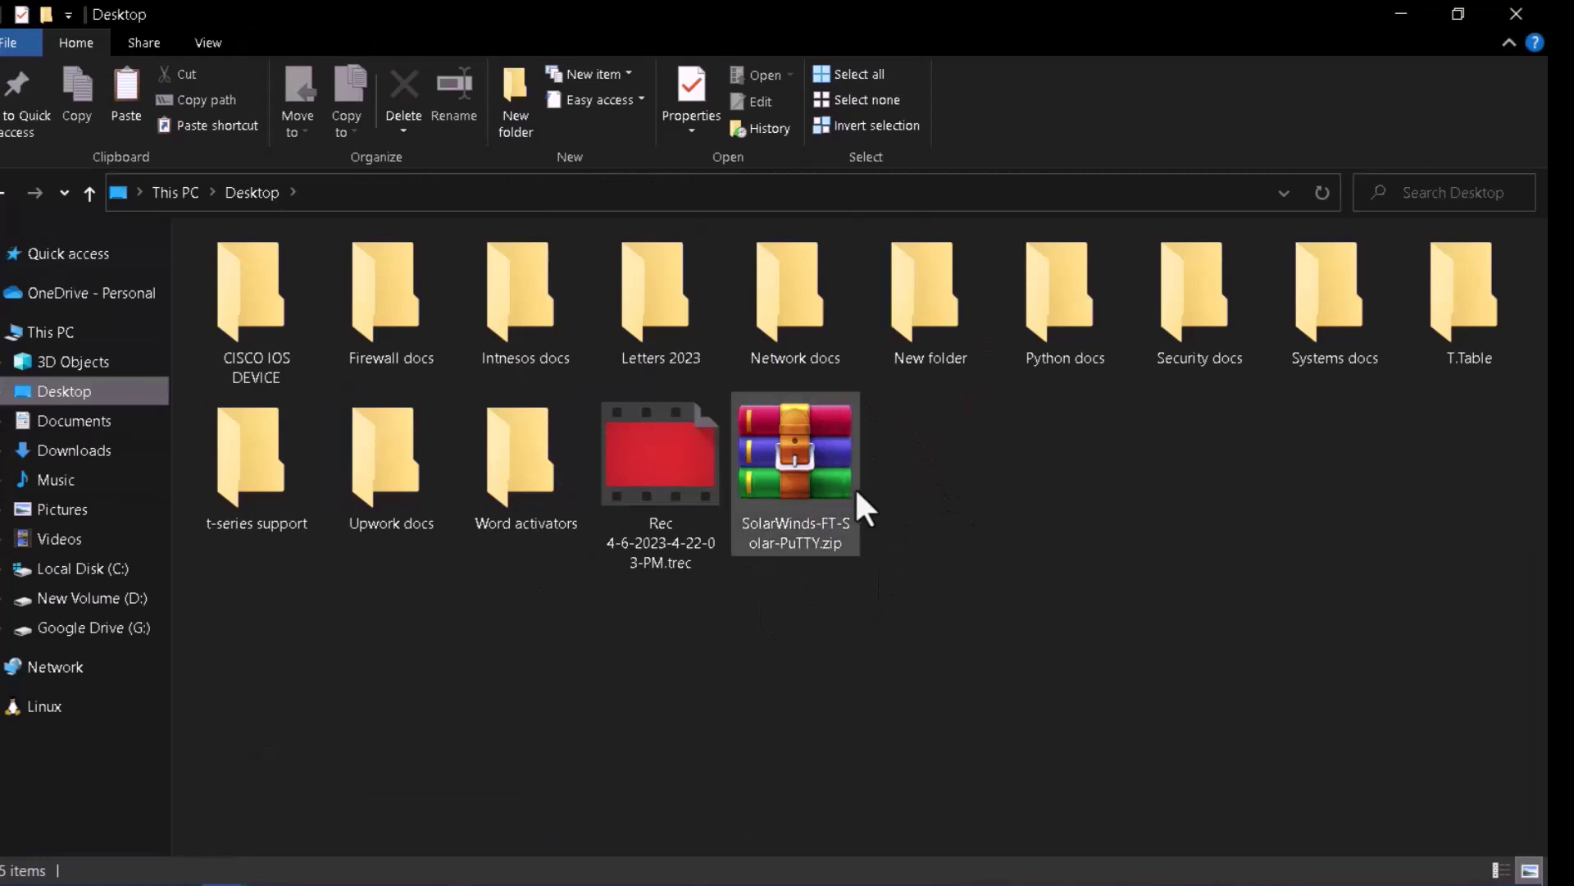
# - Create New folder (2) on the Desktop and move SolarWinds-FT-Solar-PuTTY.zip into it
pyautogui.click(820, 464)
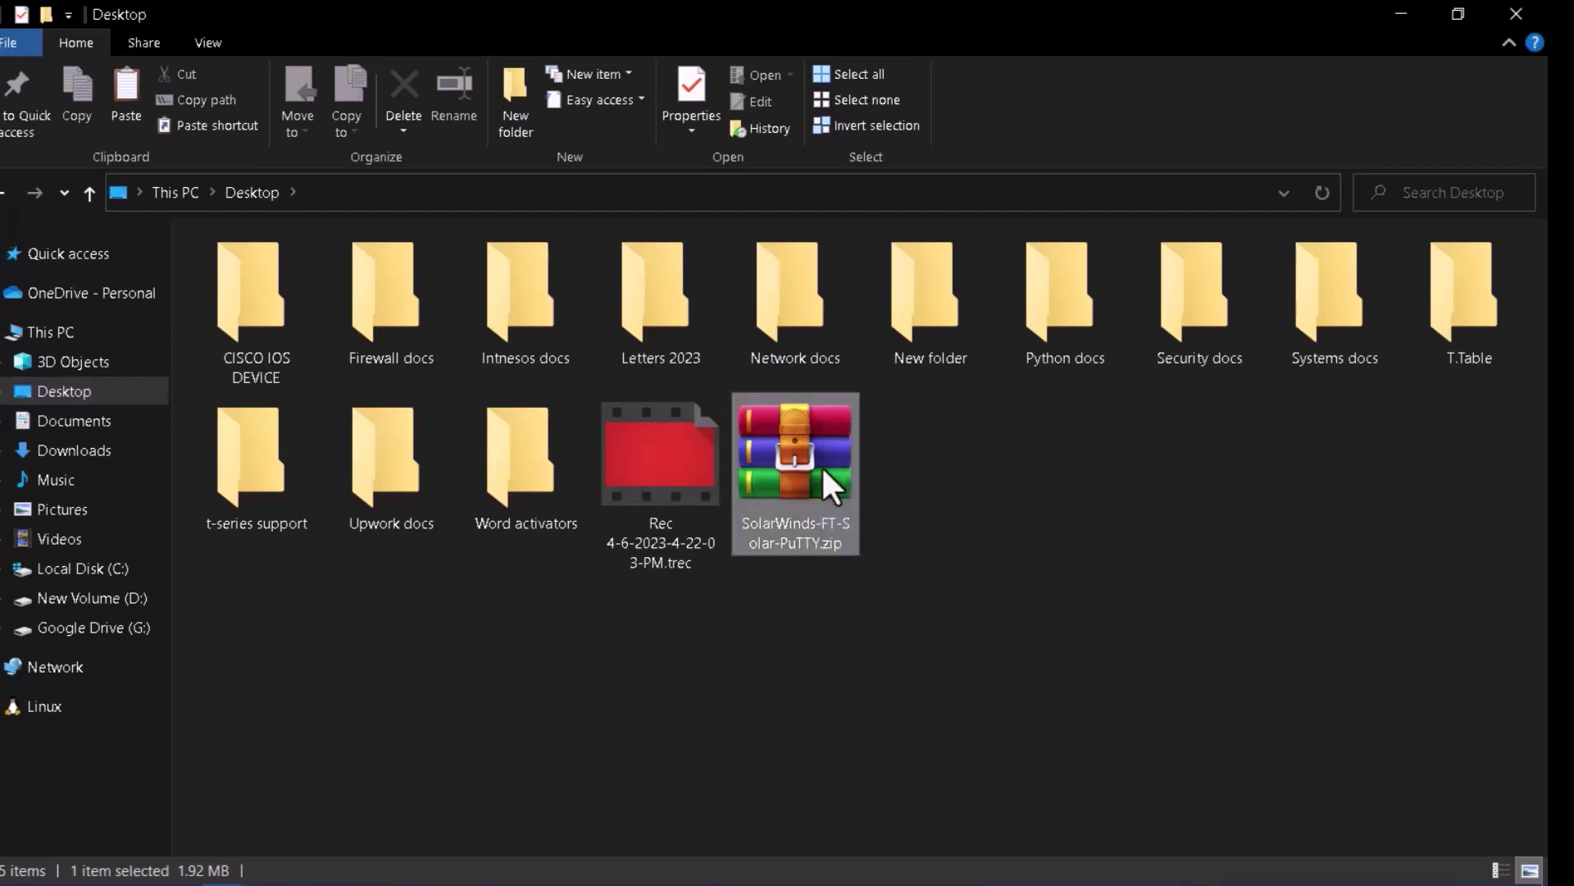
pyautogui.rightClick(822, 466)
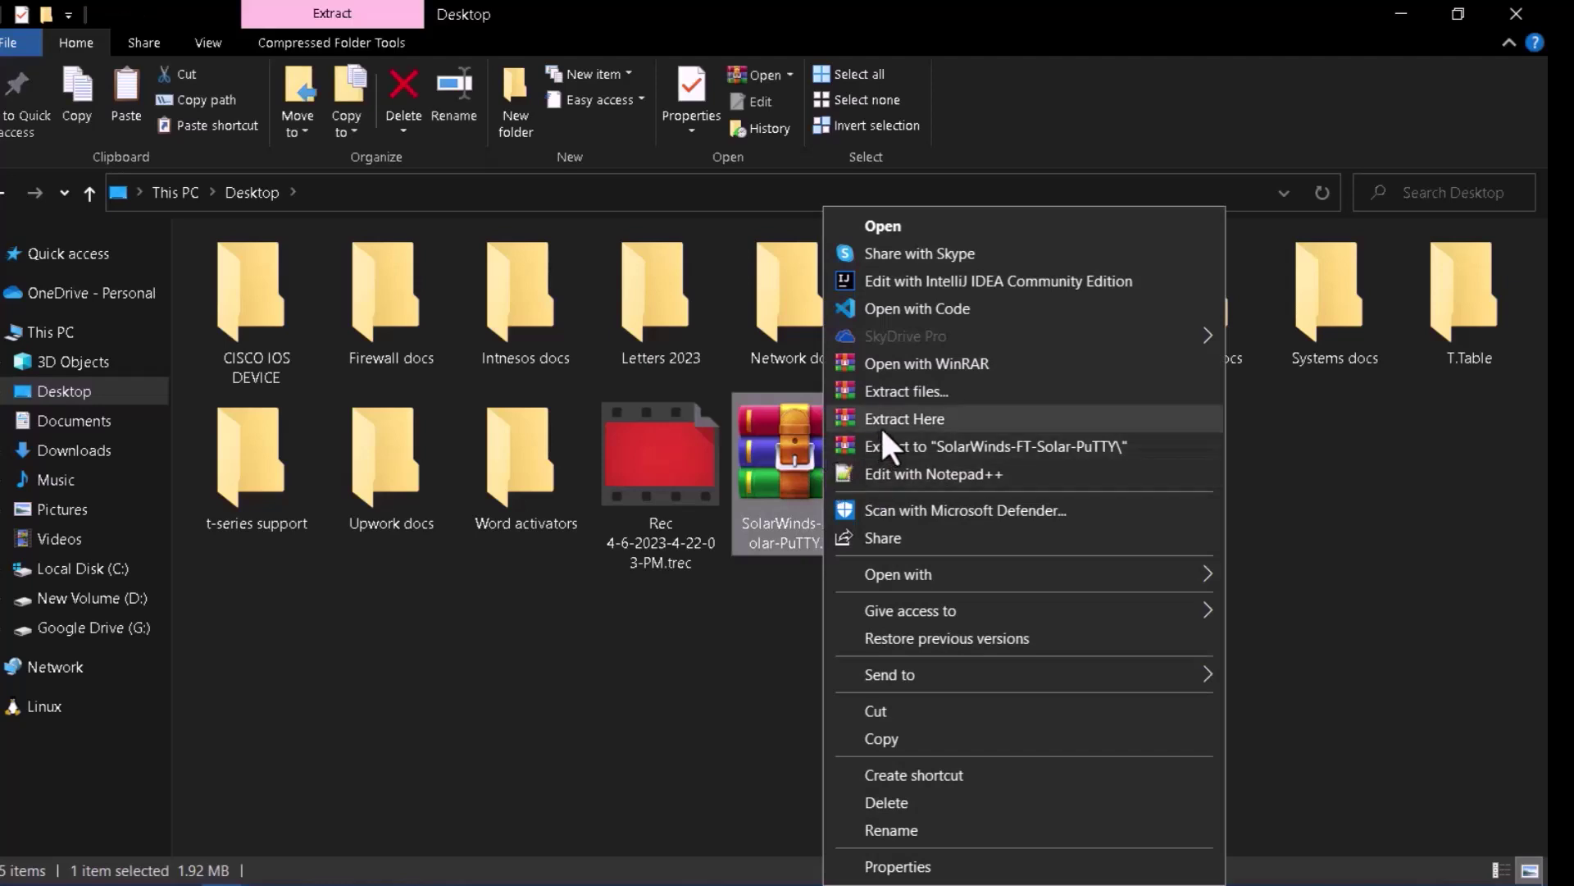
pyautogui.click(756, 653)
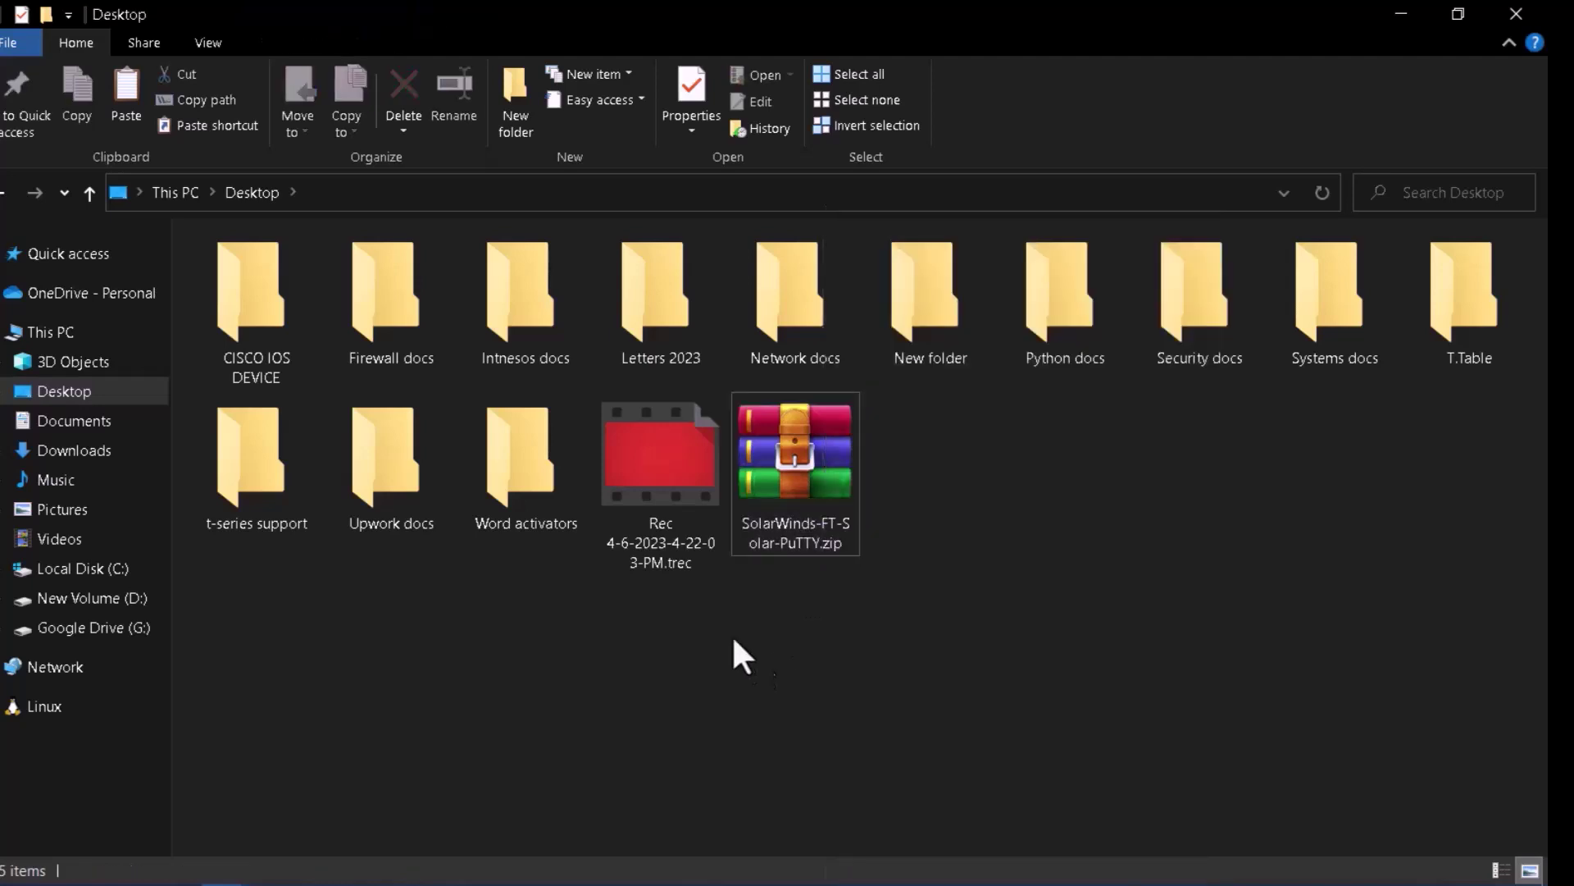
pyautogui.click(515, 102)
pyautogui.click(918, 492)
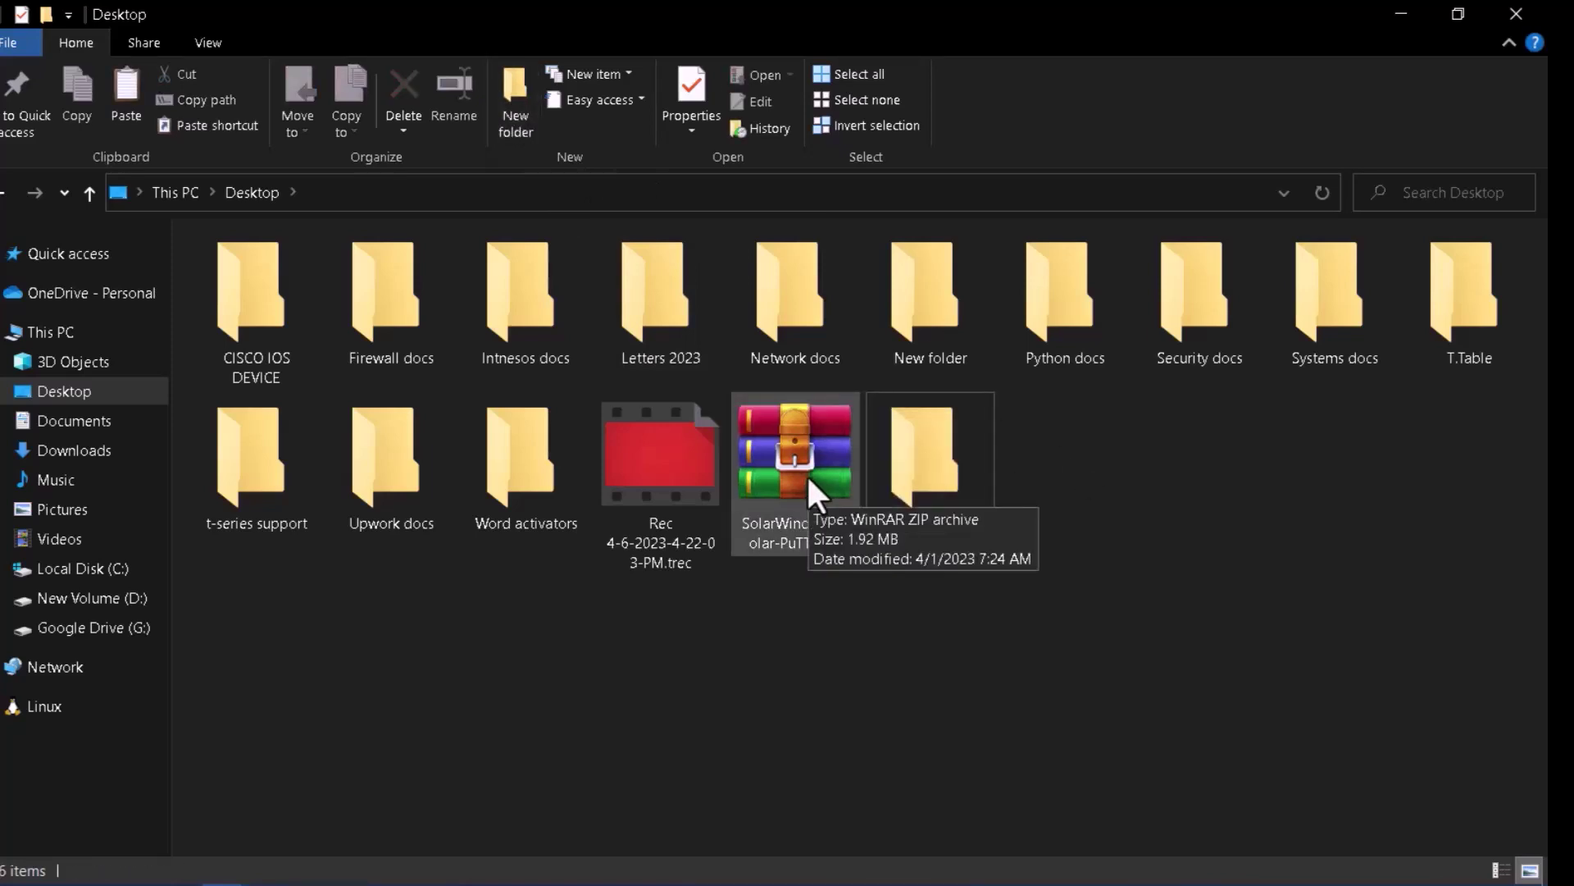
pyautogui.moveTo(808, 478); pyautogui.dragTo(927, 483)
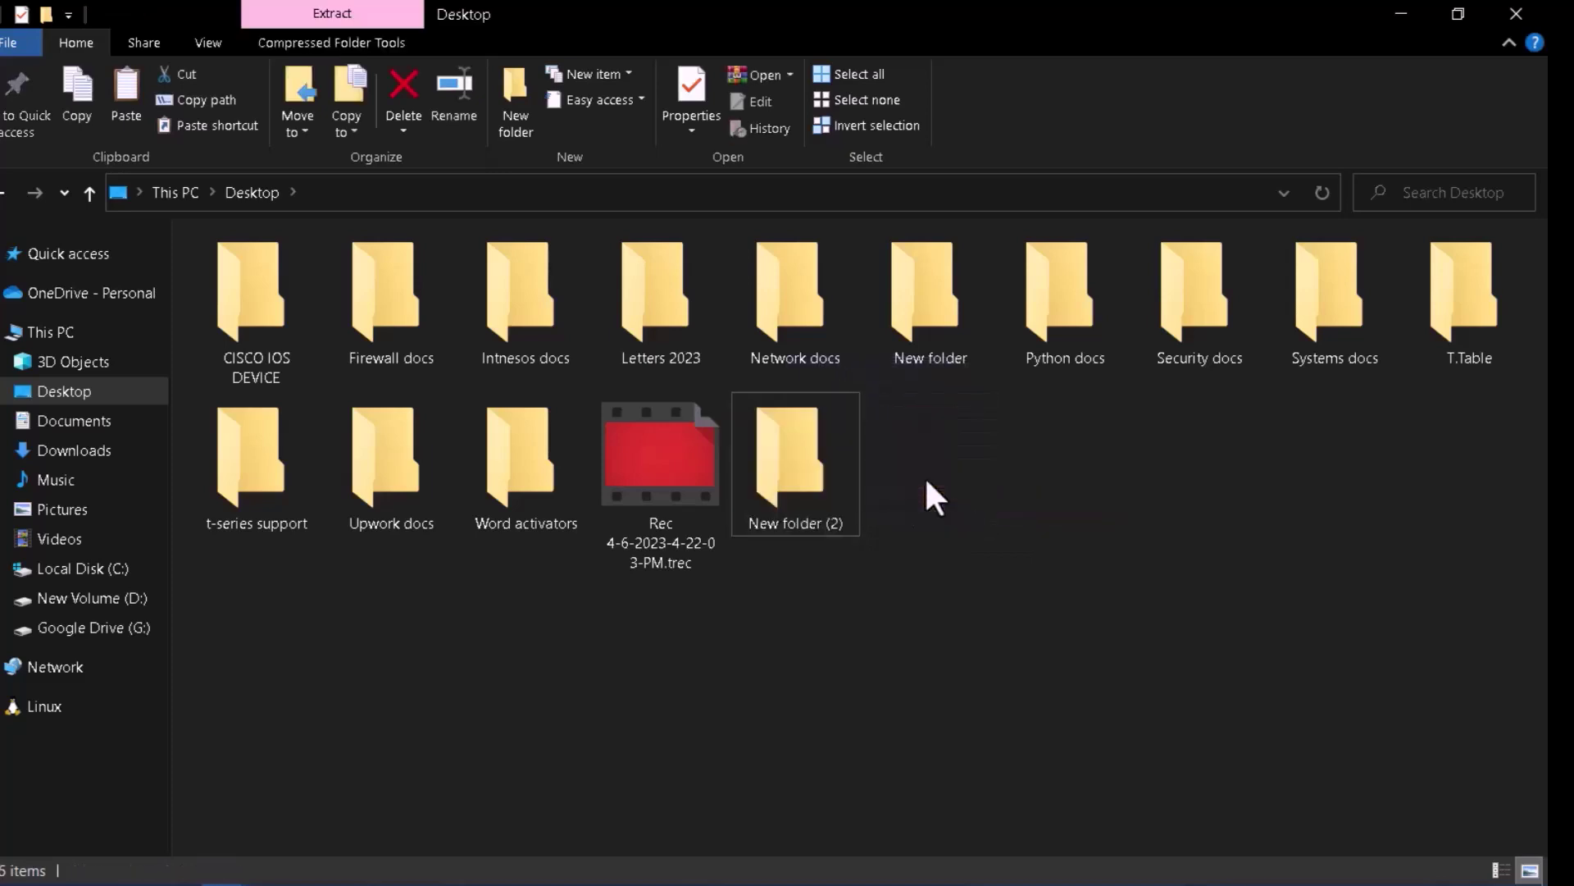
# - In New folder (2), extract the SolarWinds zip here to get Solar-PuTTY.exe
pyautogui.doubleClick(855, 456)
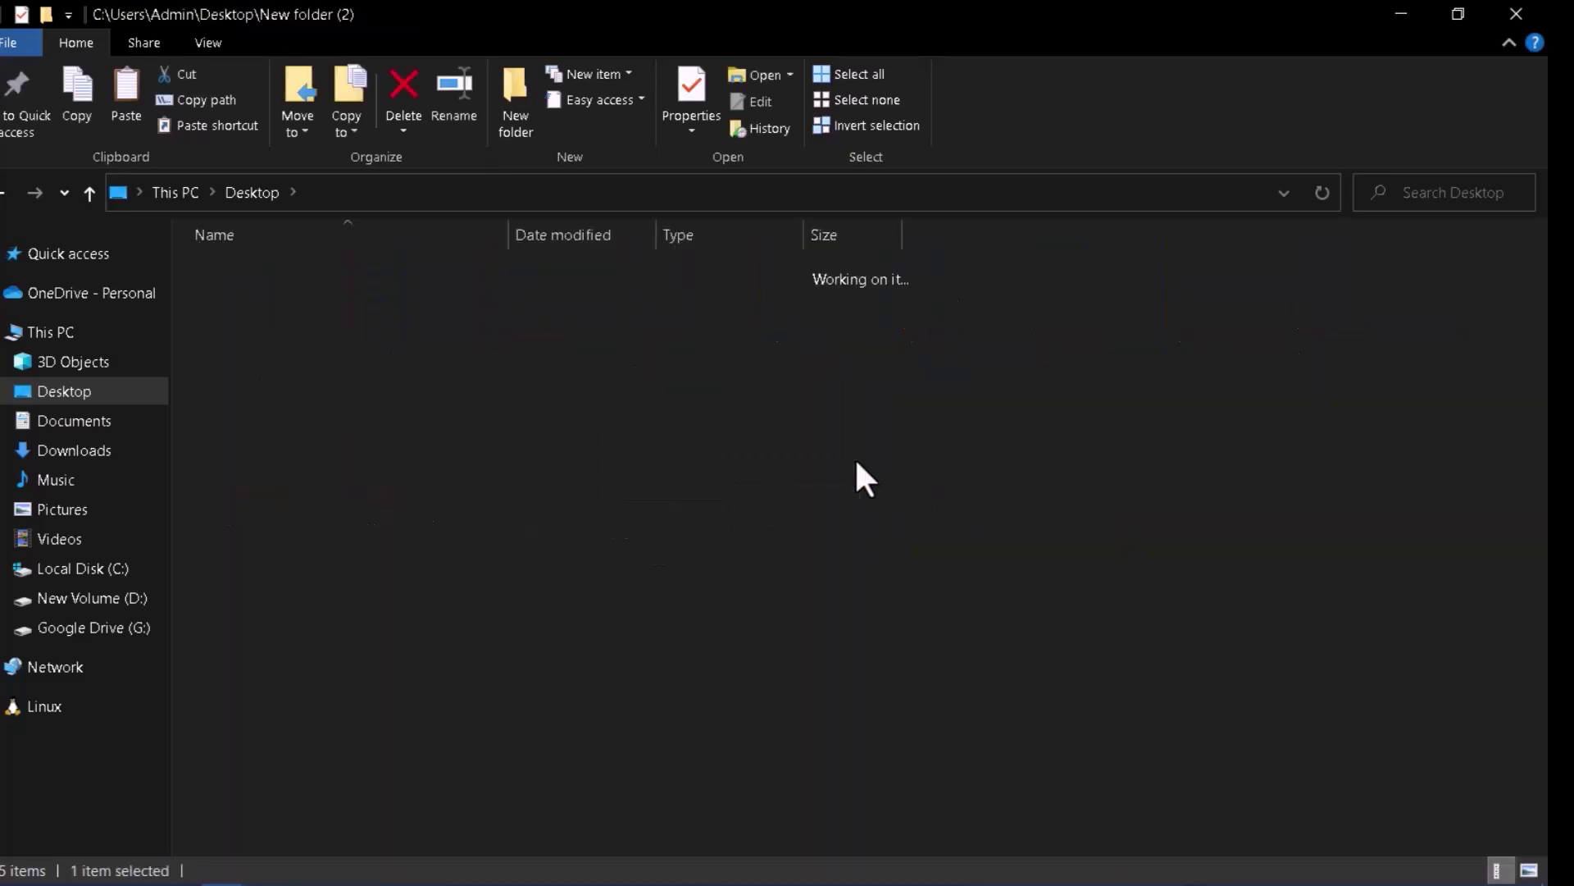
pyautogui.click(205, 276)
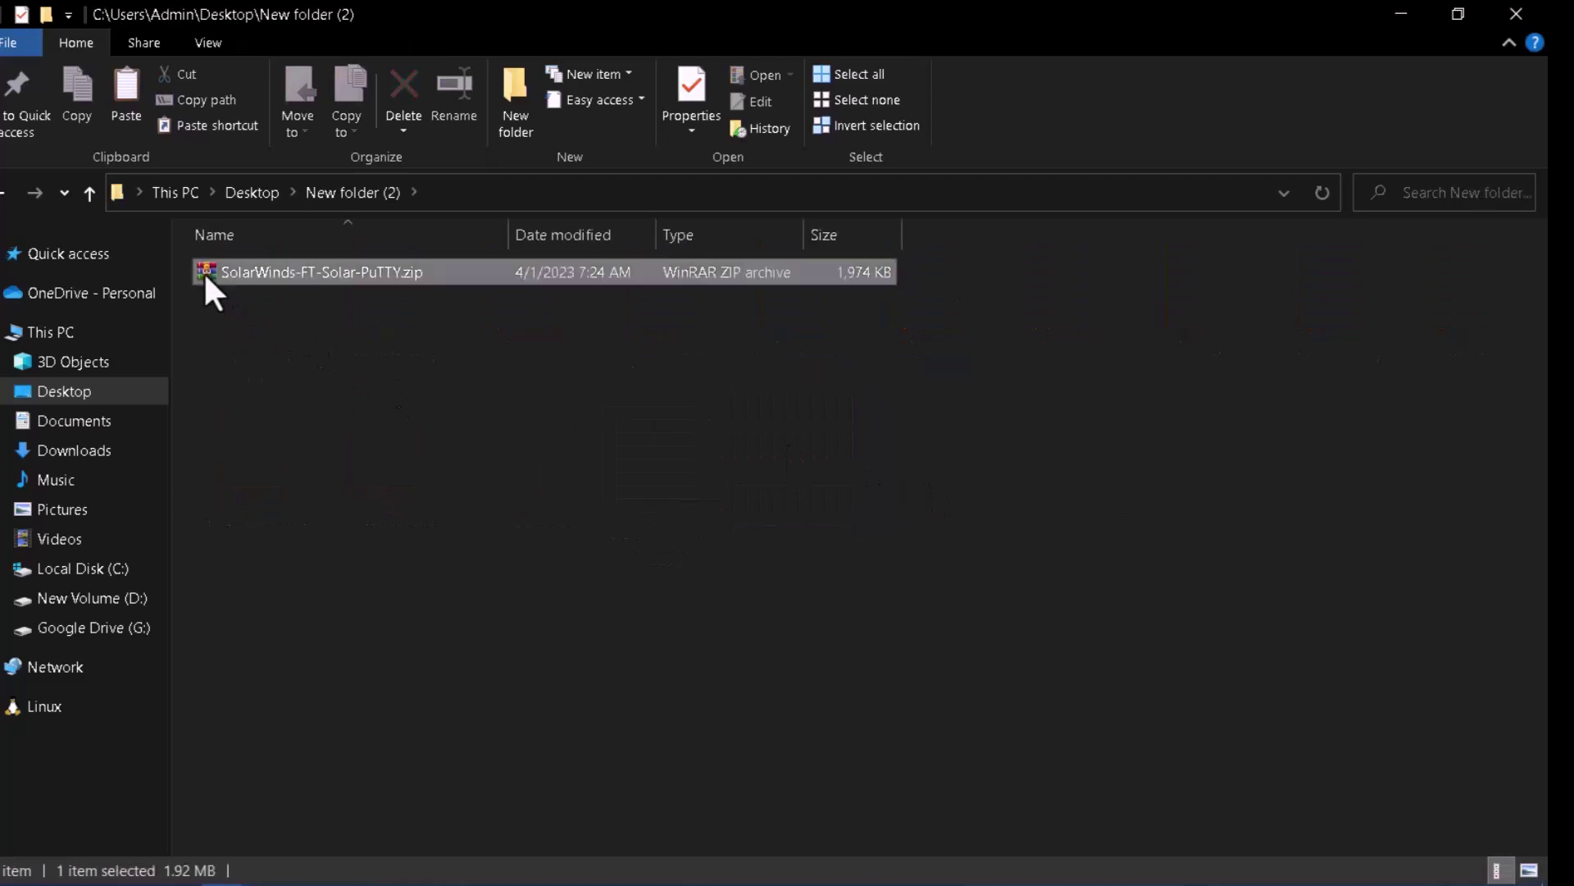
pyautogui.rightClick(205, 275)
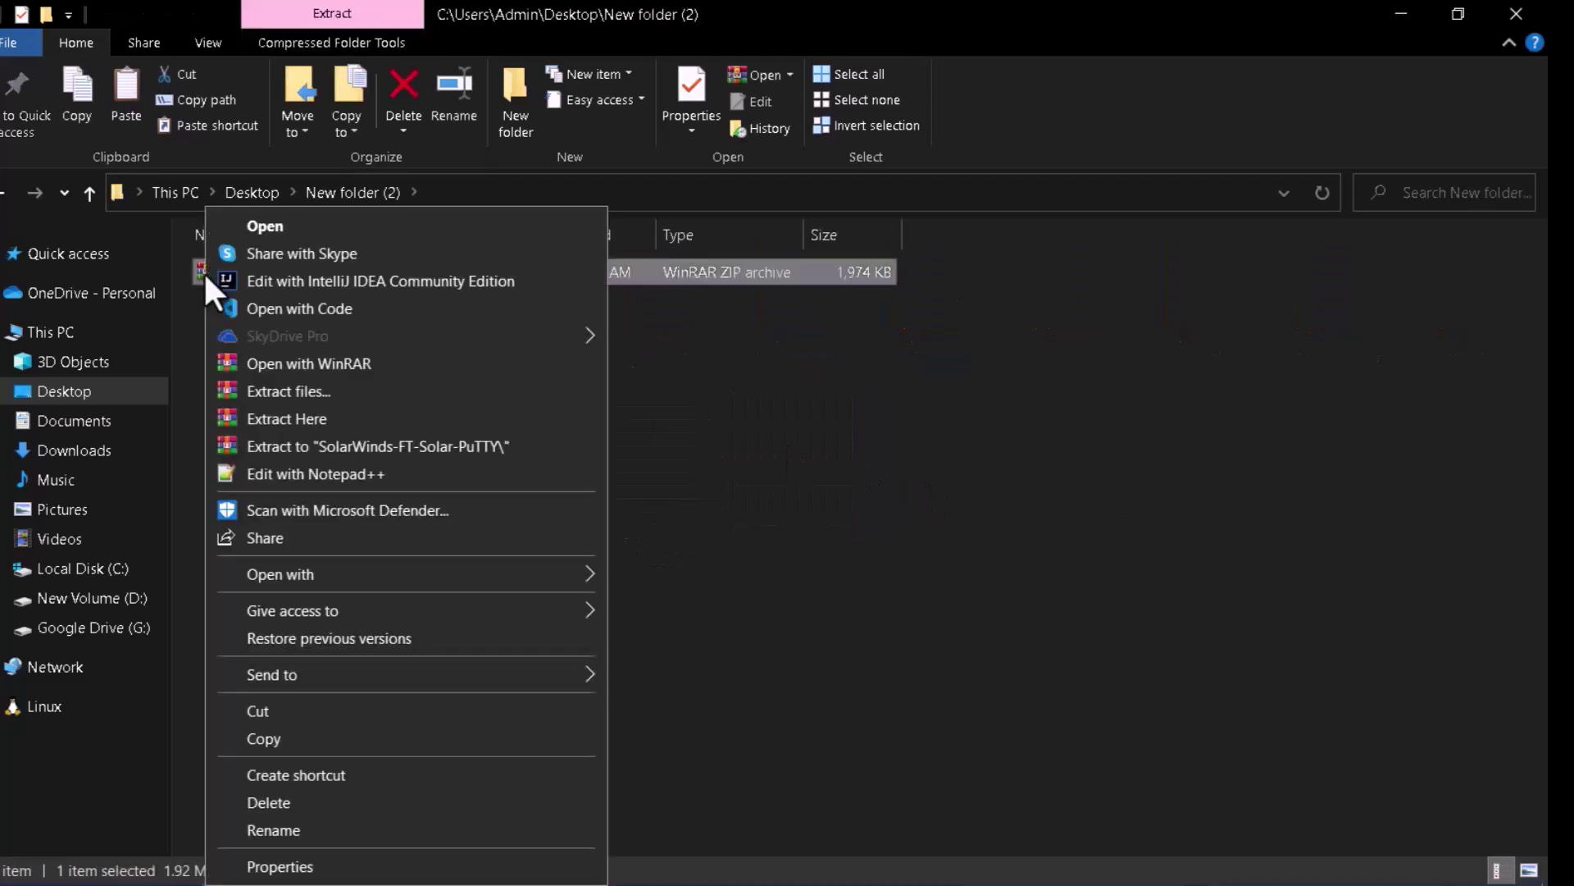
pyautogui.click(271, 423)
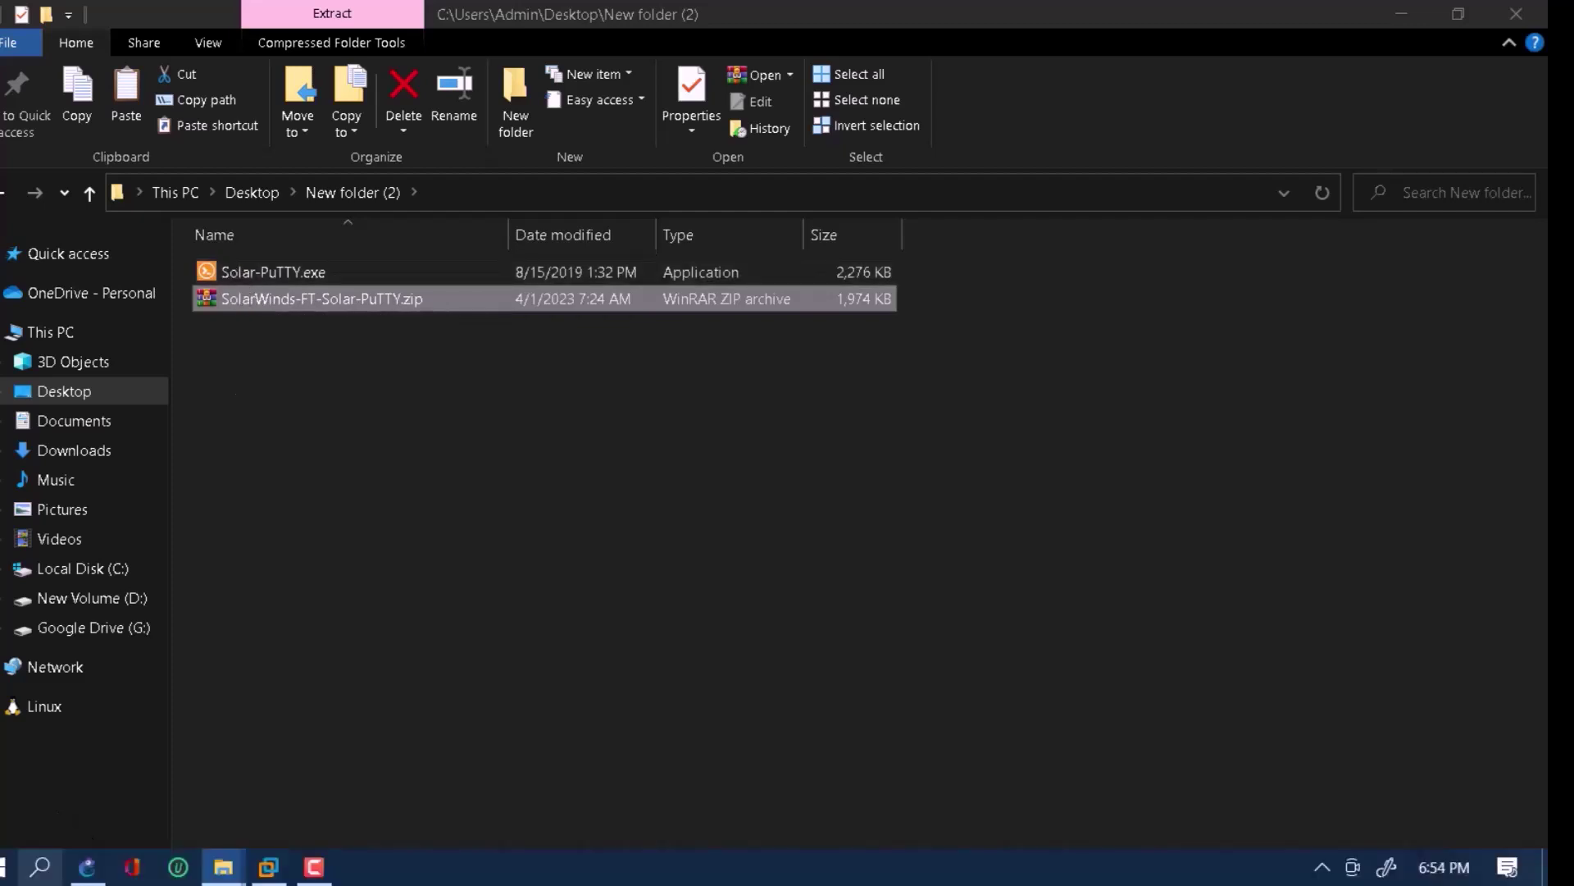
# - Search Windows for gns3, then switch File Explorer from the GNS3 folder to the Desktop
pyautogui.click(41, 867)
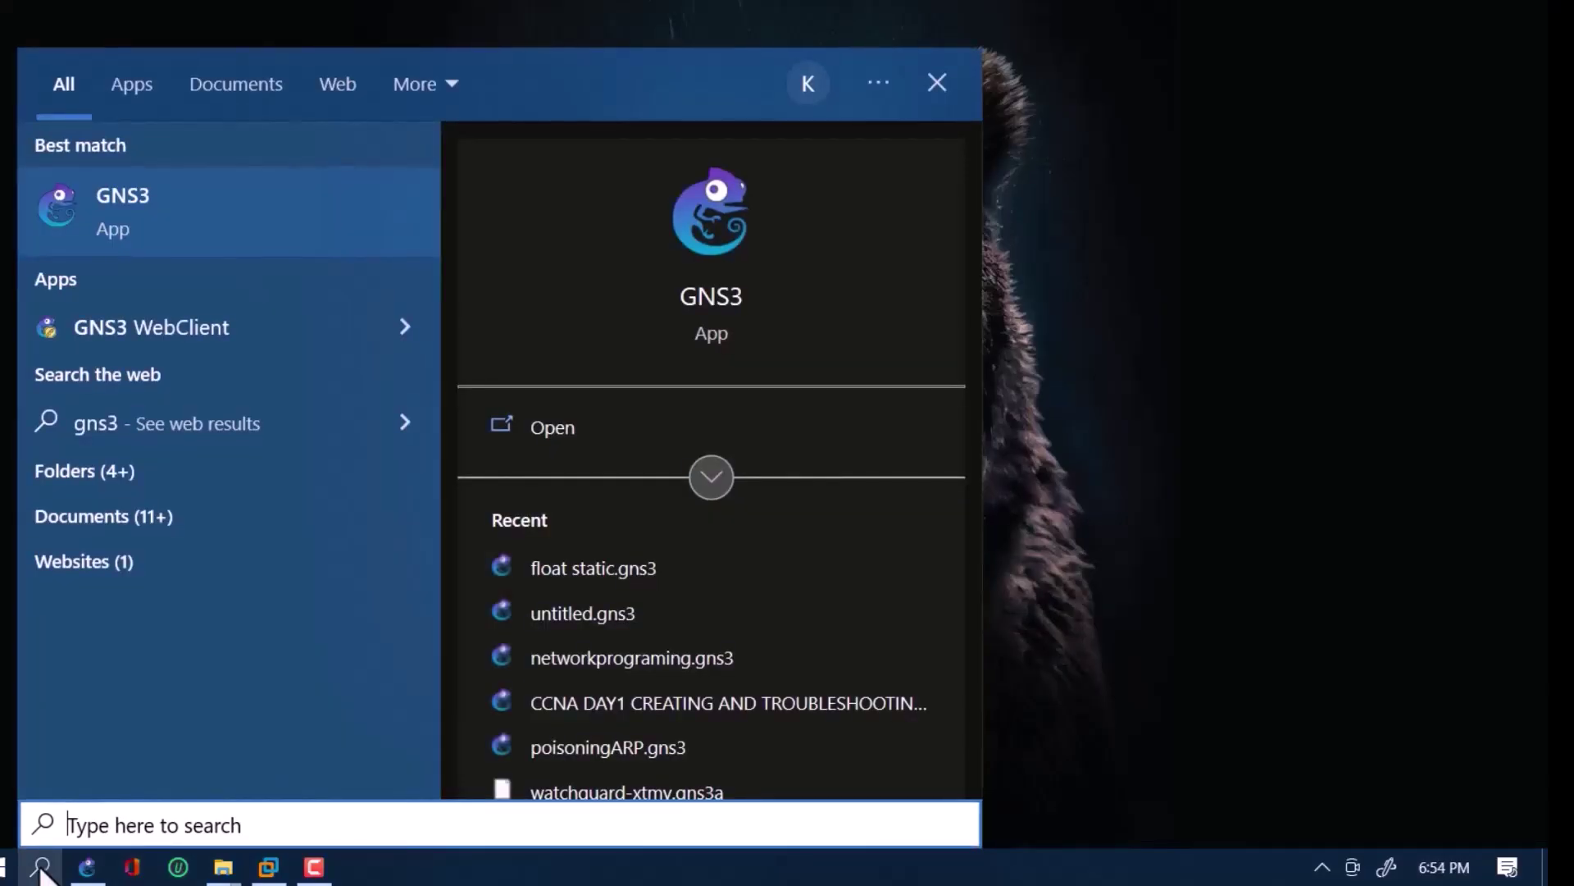
pyautogui.write('gns3')
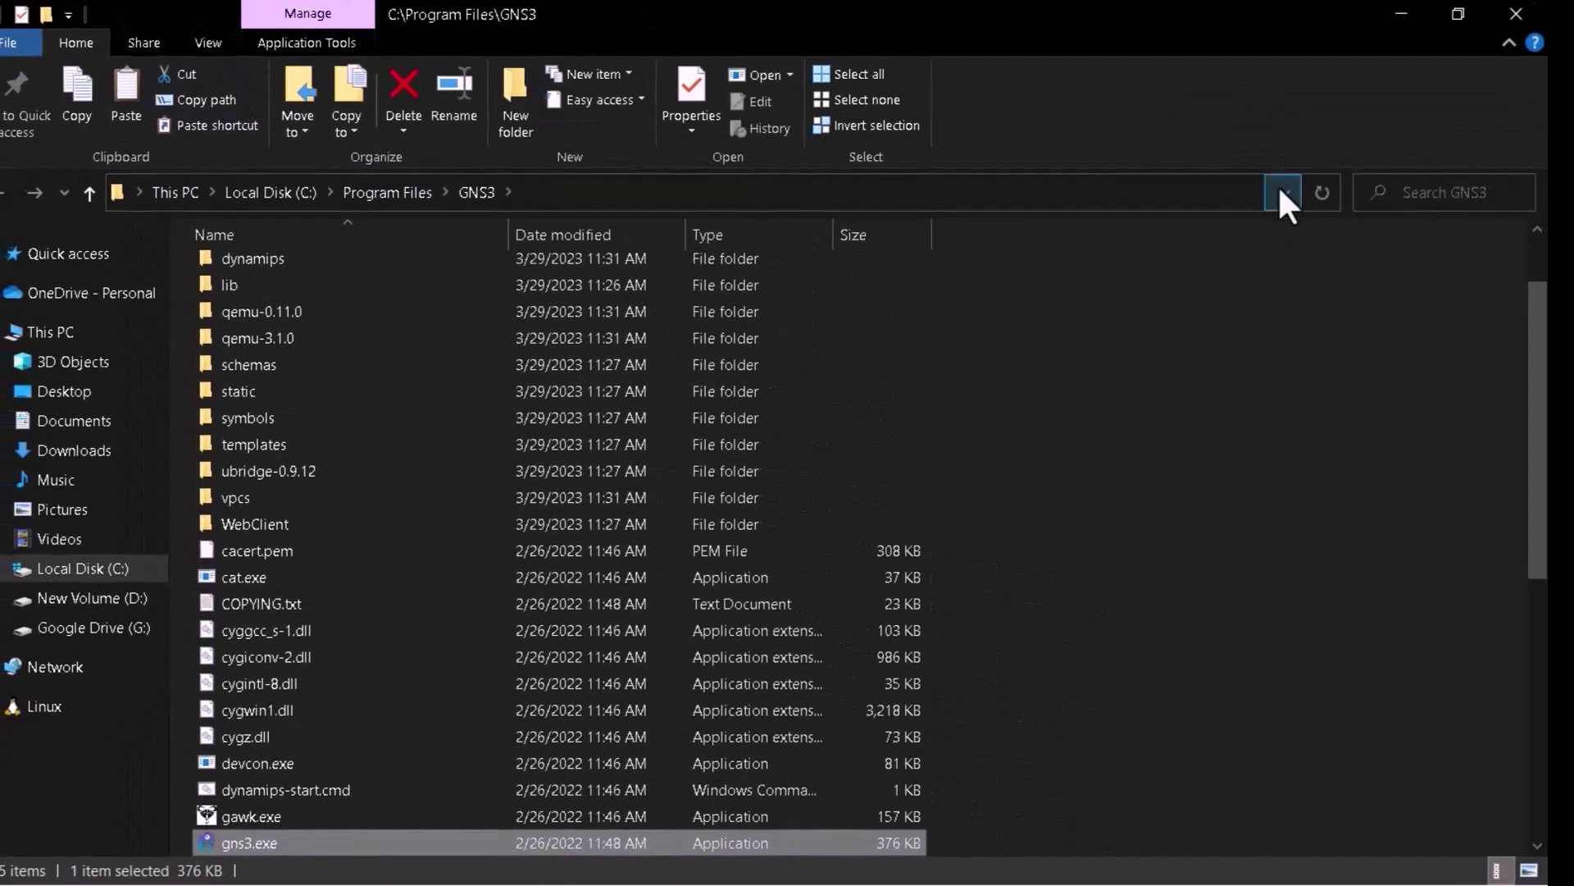
pyautogui.click(1285, 191)
pyautogui.hotkey('ctrl', 'c')
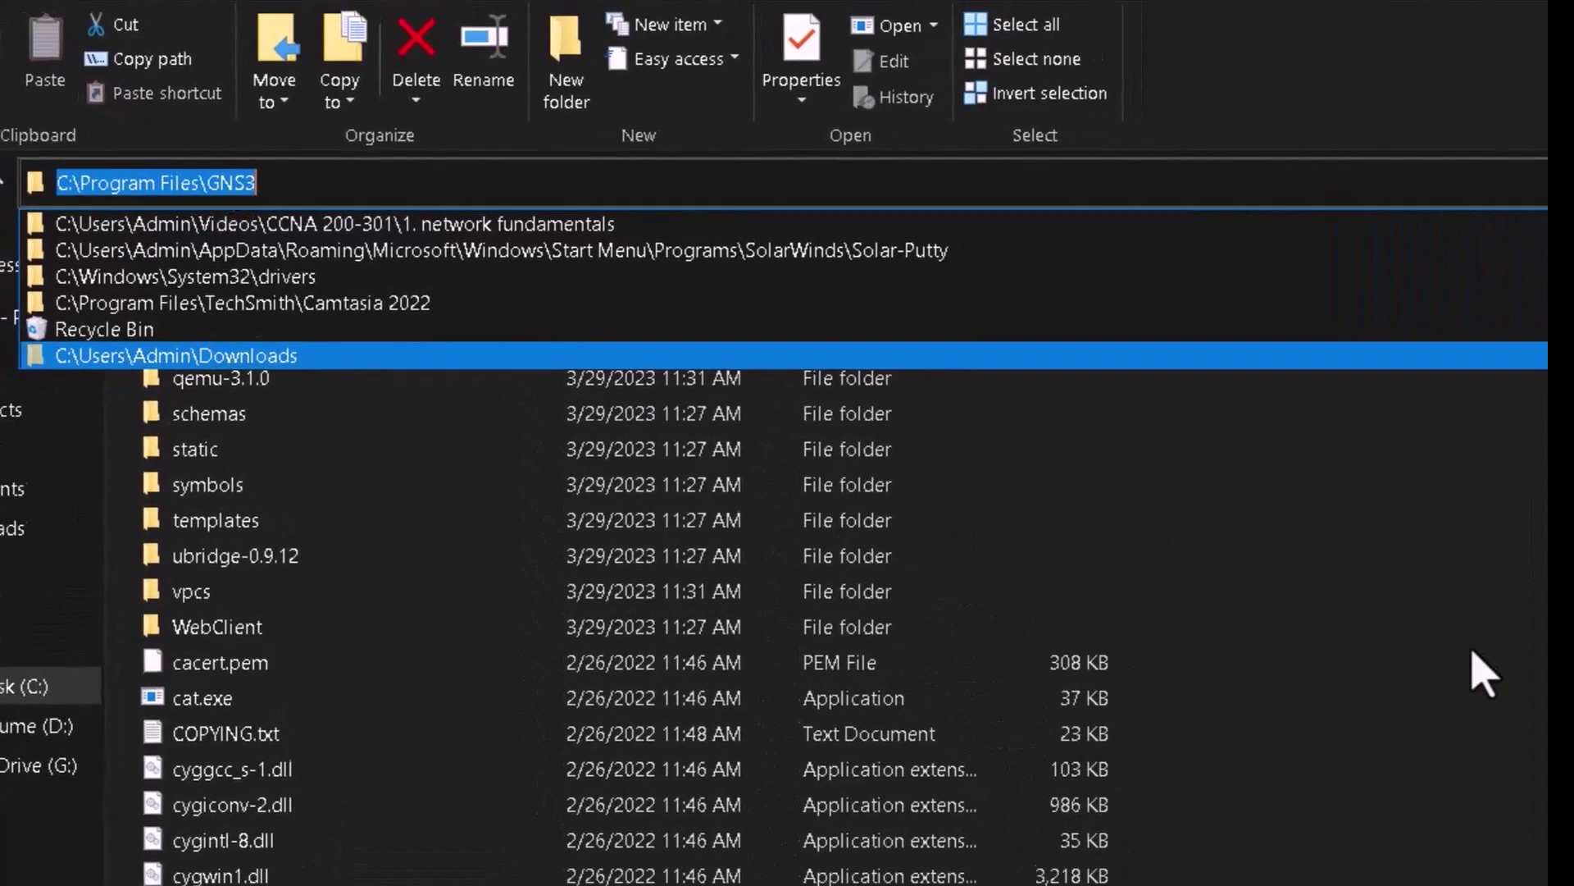
pyautogui.press('Escape')
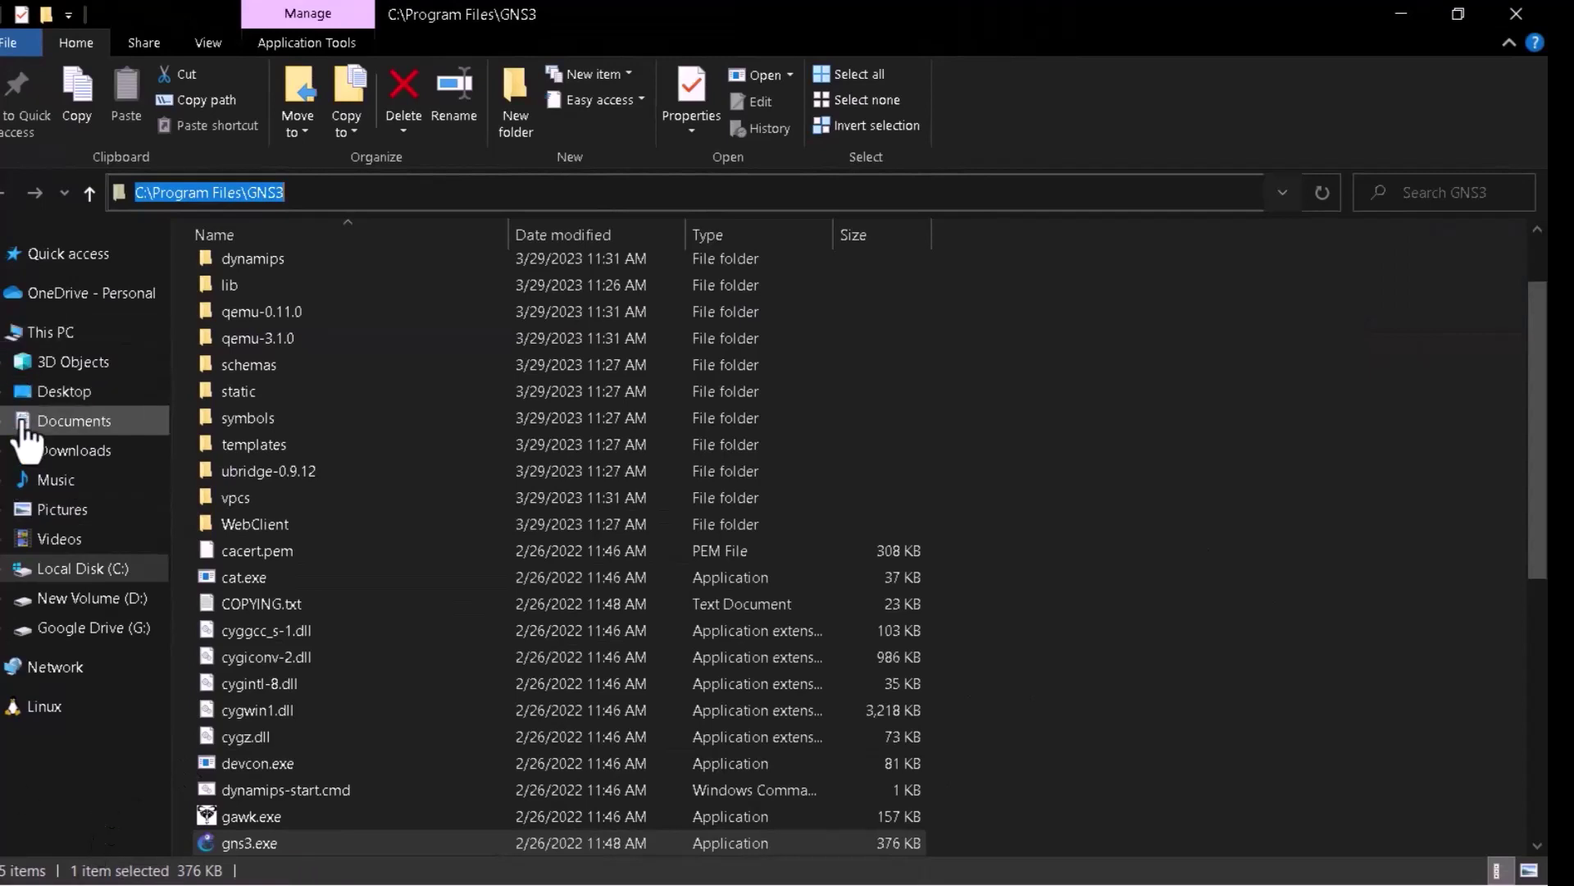
pyautogui.click(35, 394)
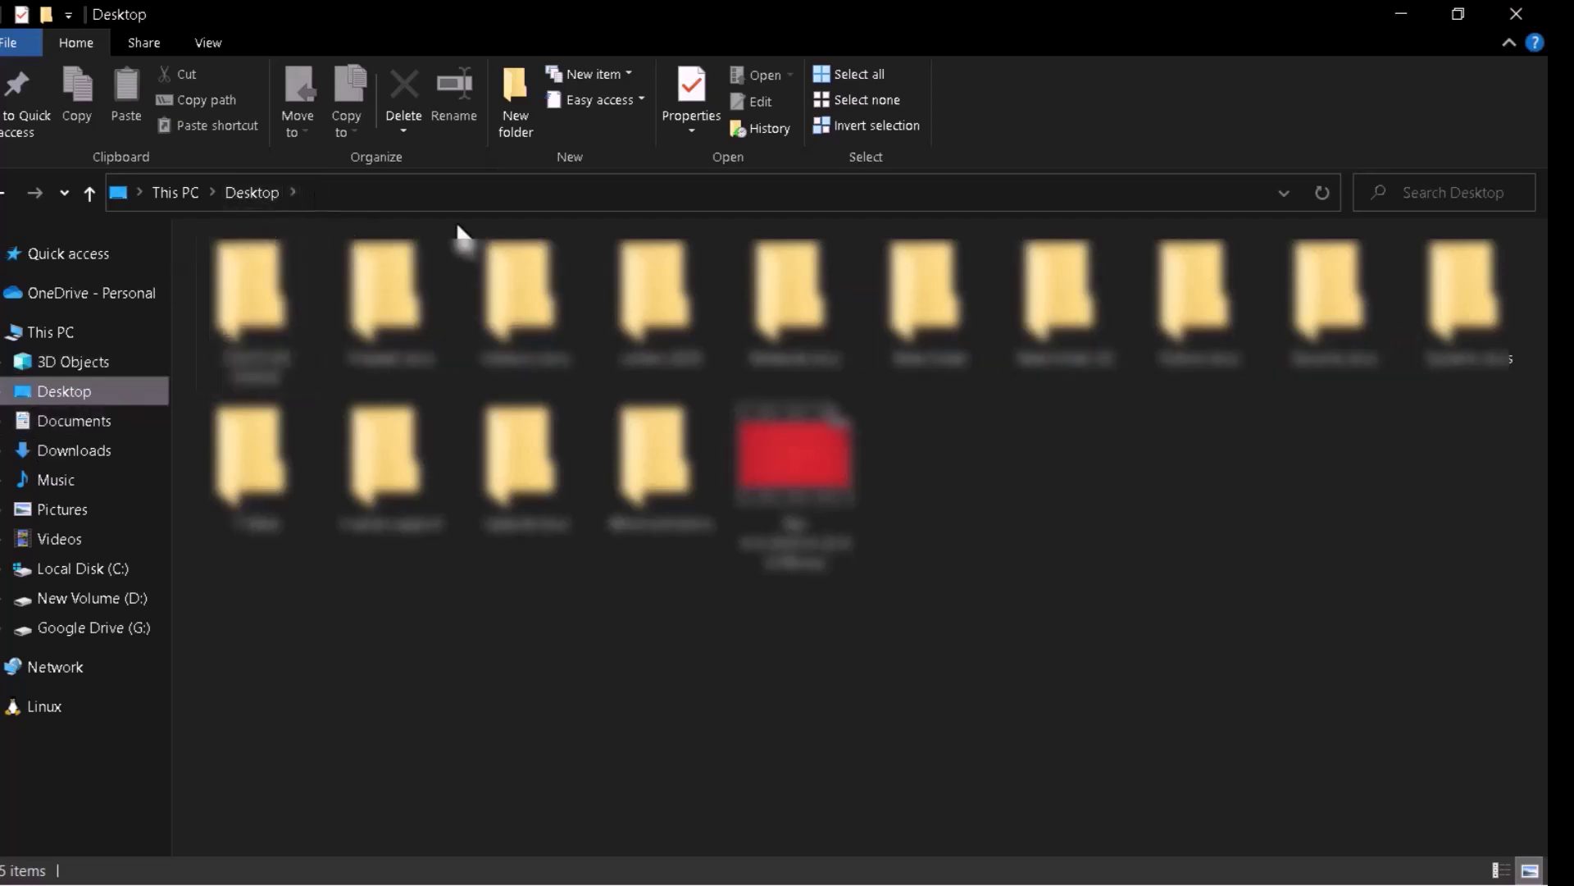
# - Paste C:\Program Files\GNS3 into the address bar to open the GNS3 program folder
pyautogui.click(322, 192)
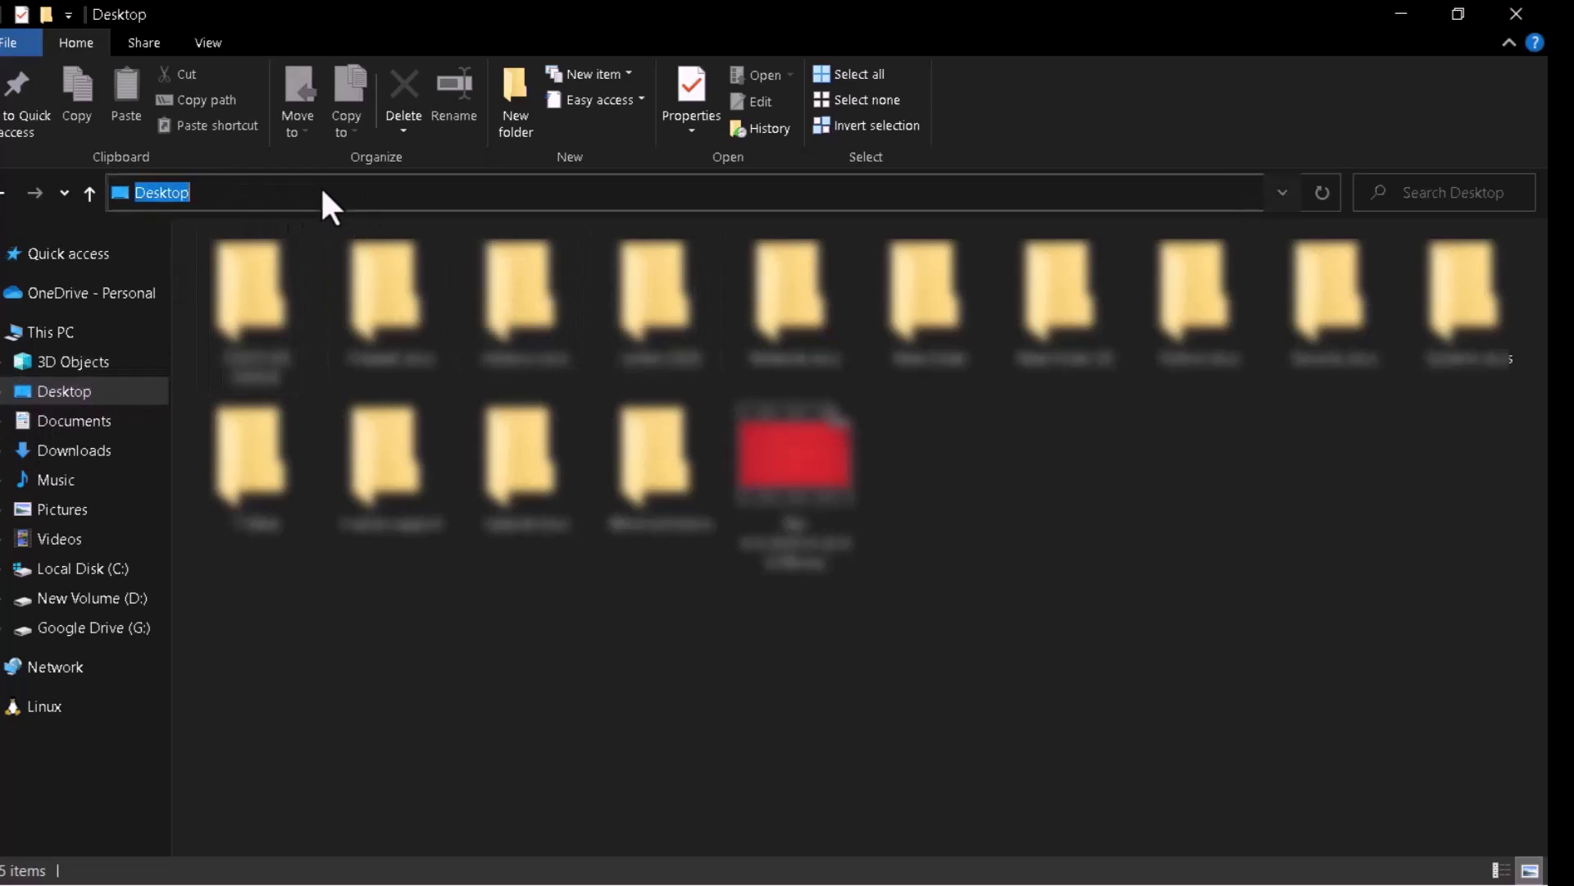
pyautogui.press('BackSpace')
pyautogui.hotkey('ctrl', 'v')
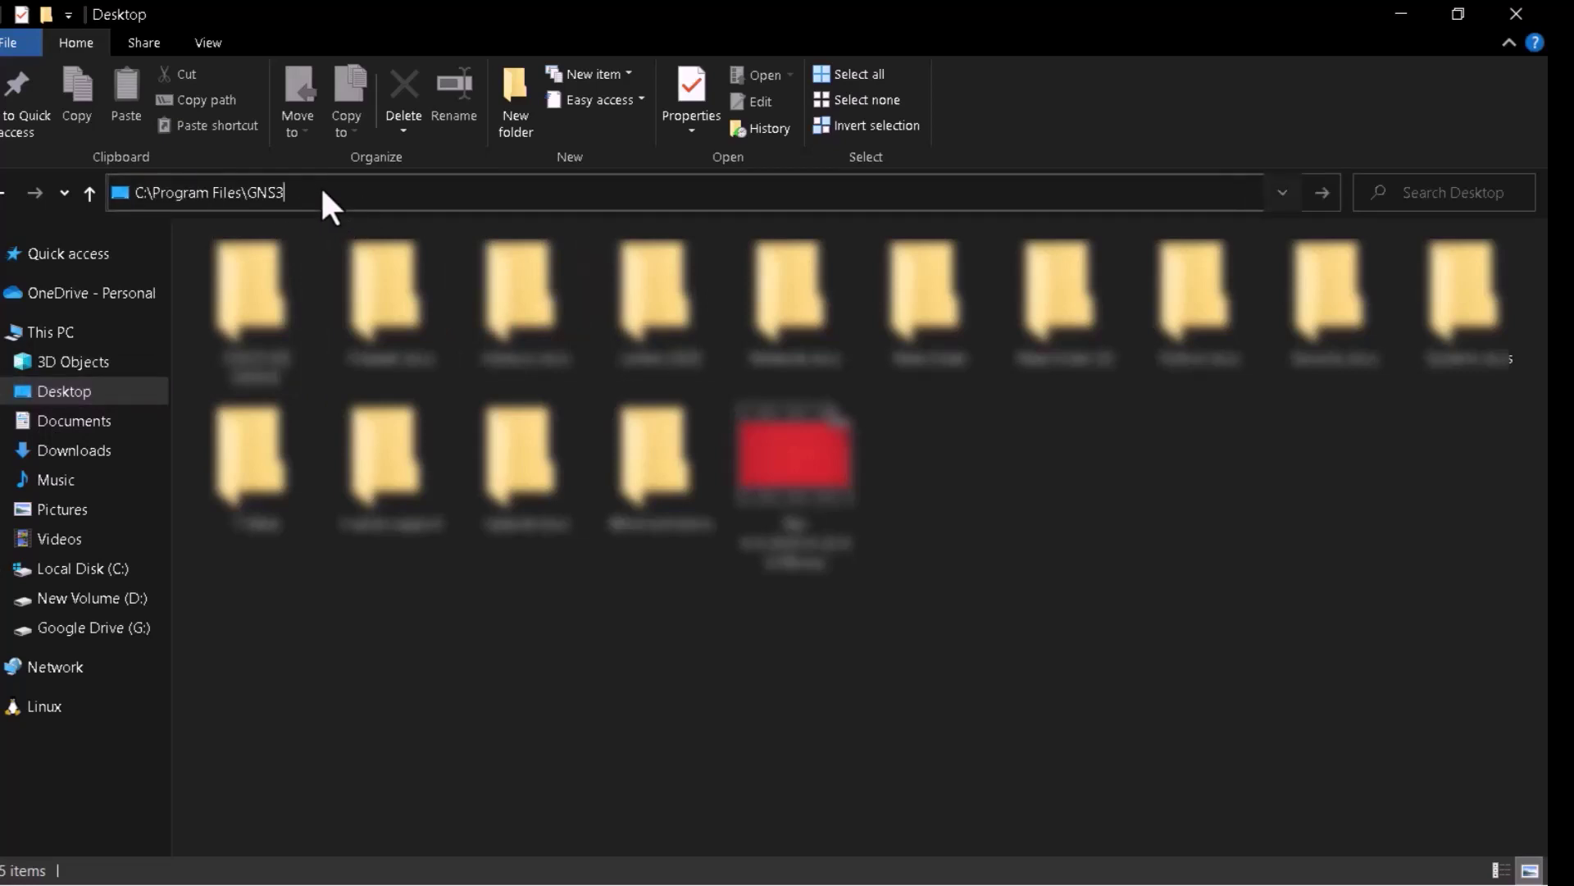
pyautogui.press('Return')
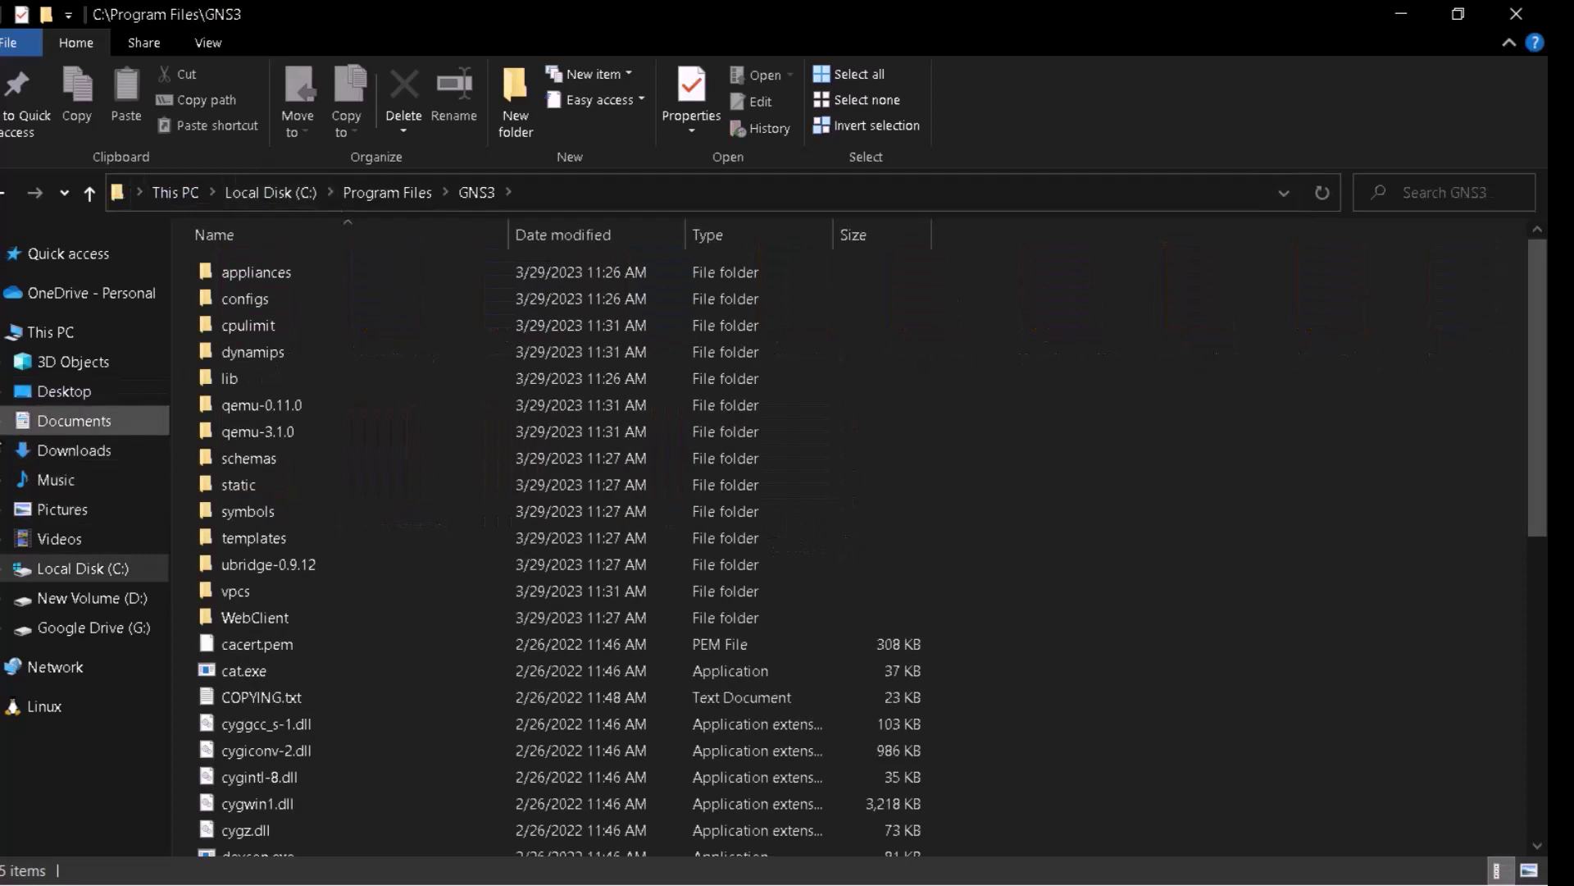
# - Expand Desktop and New folder (2) in the navigation pane to reveal the SolarWinds zip
pyautogui.click(5, 393)
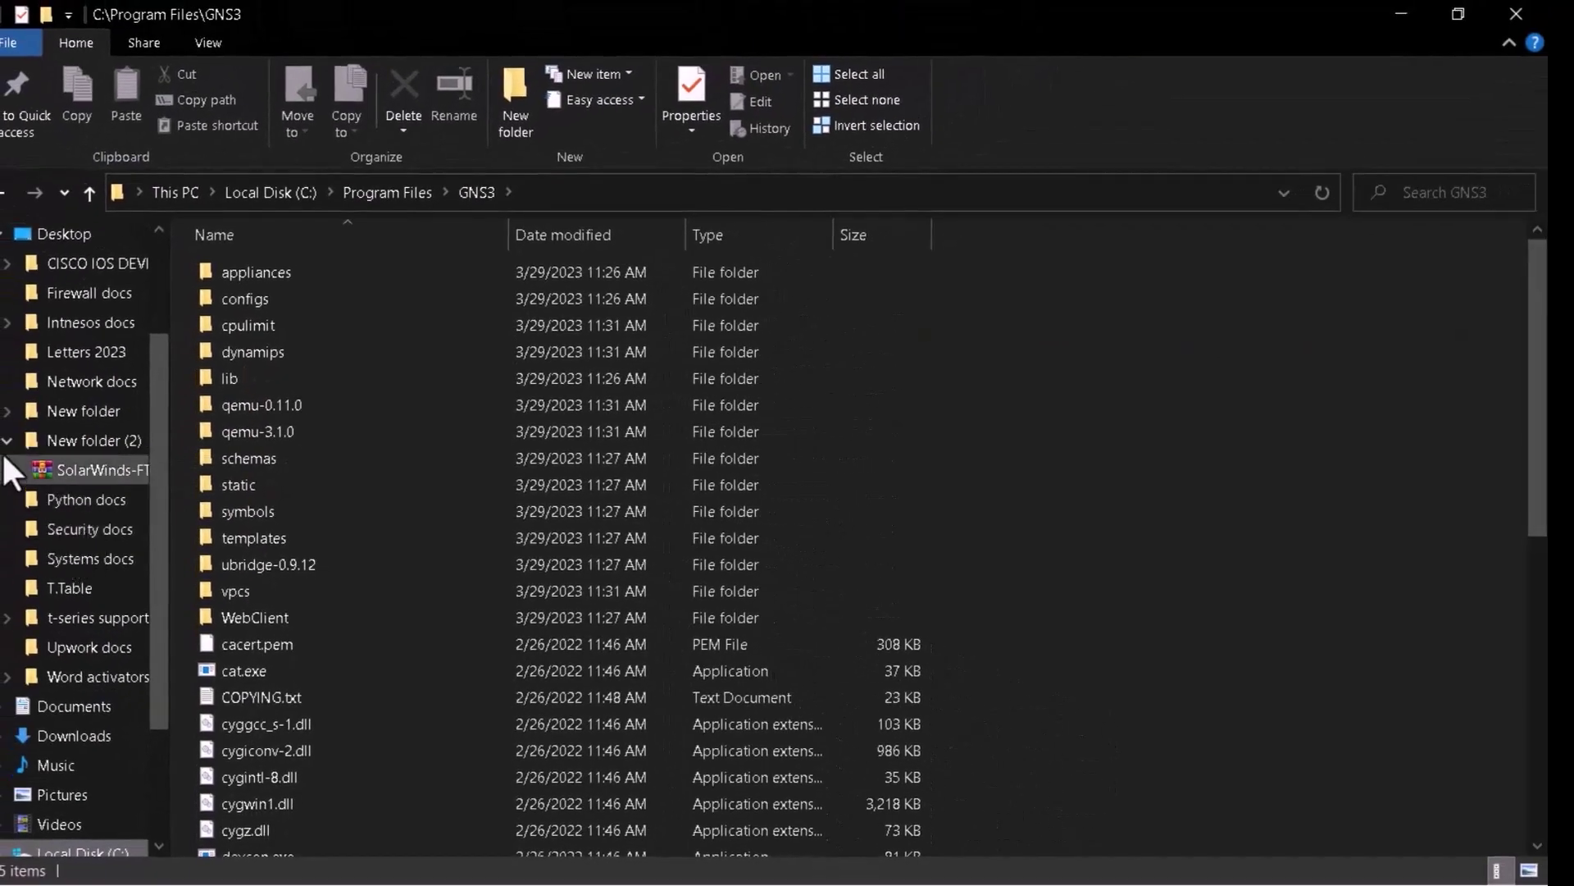
pyautogui.click(5, 447)
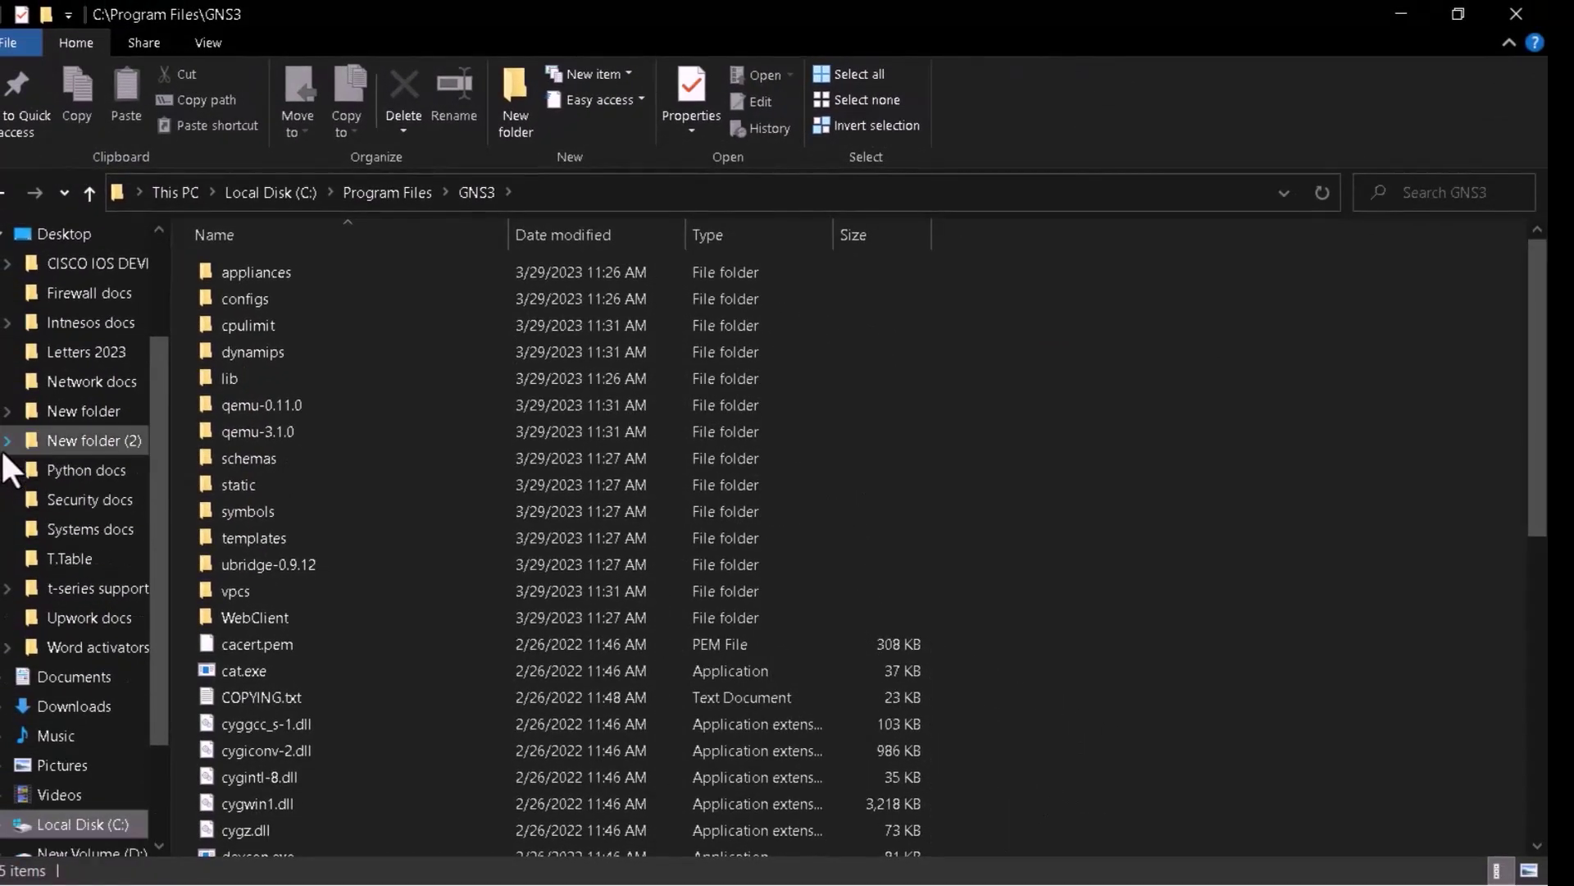
pyautogui.click(5, 448)
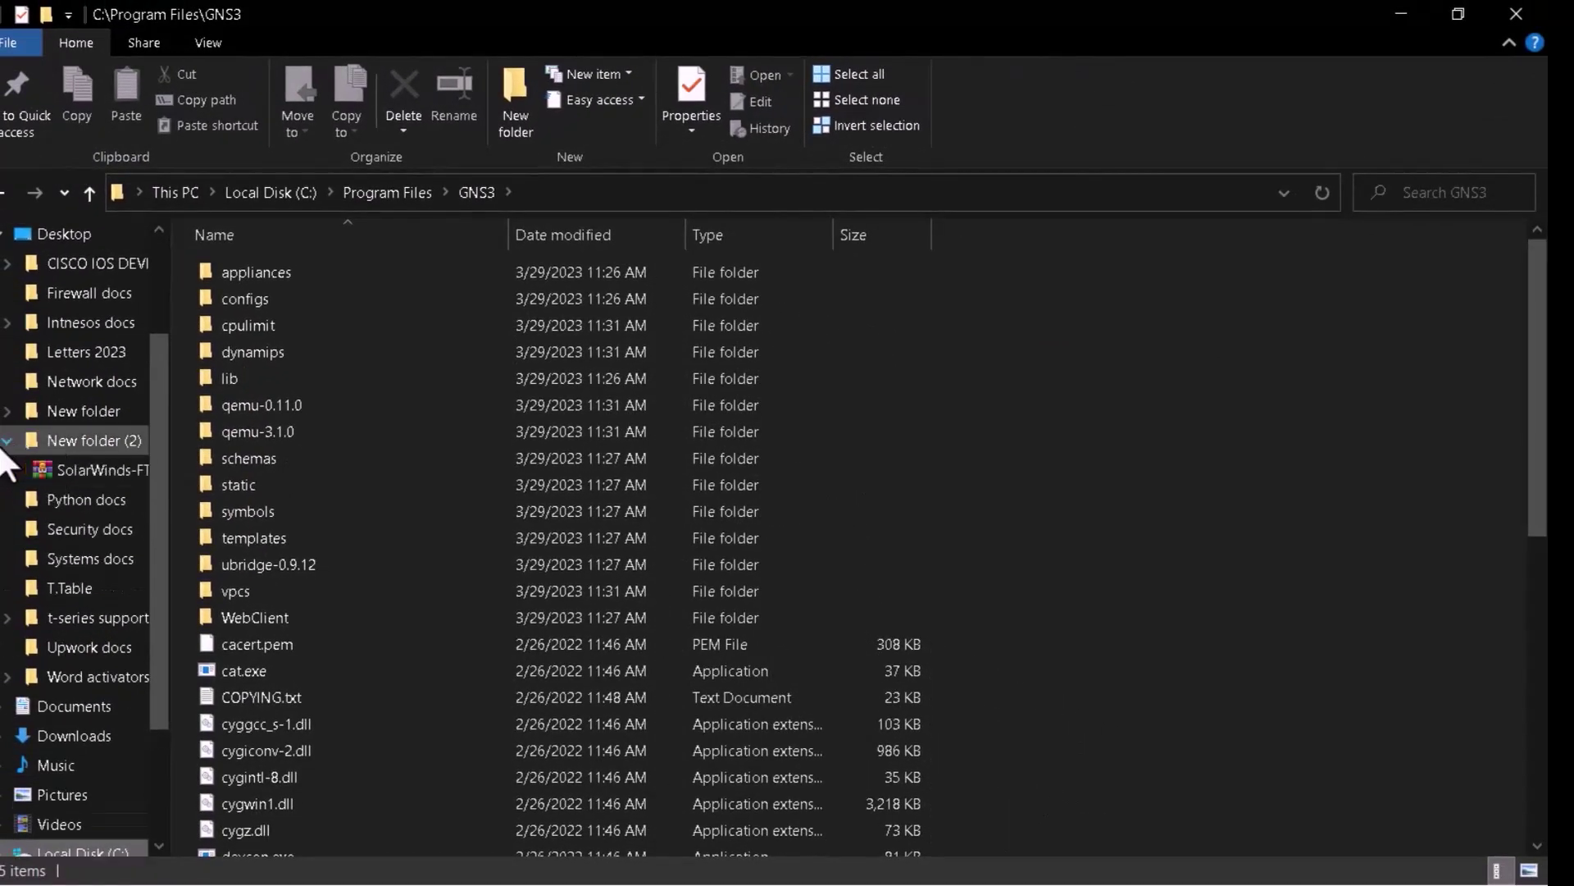
pyautogui.click(5, 410)
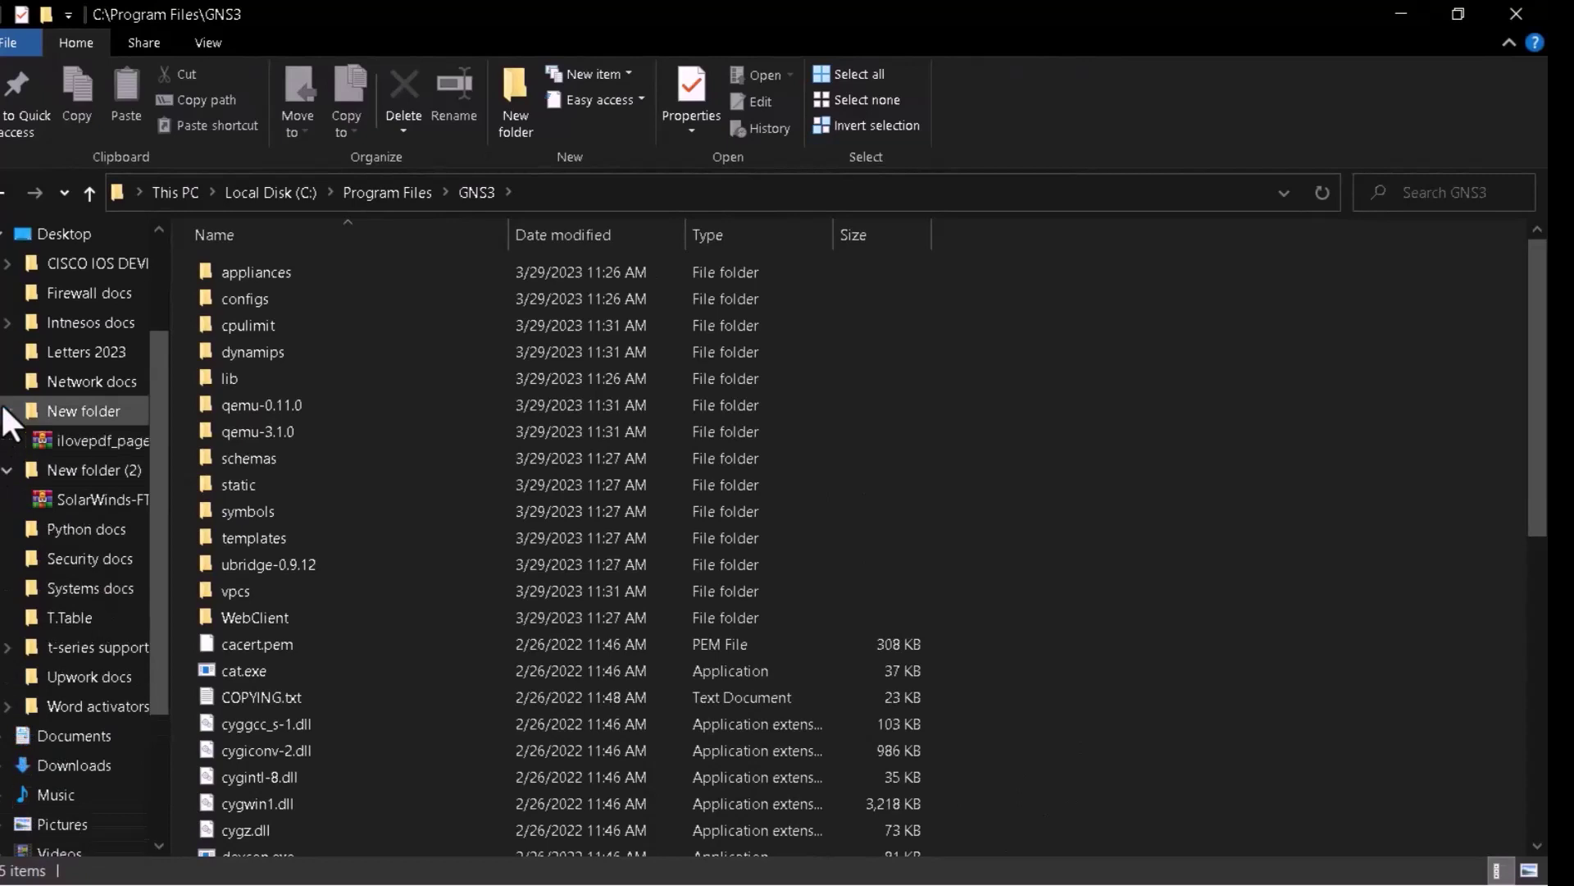
pyautogui.click(5, 411)
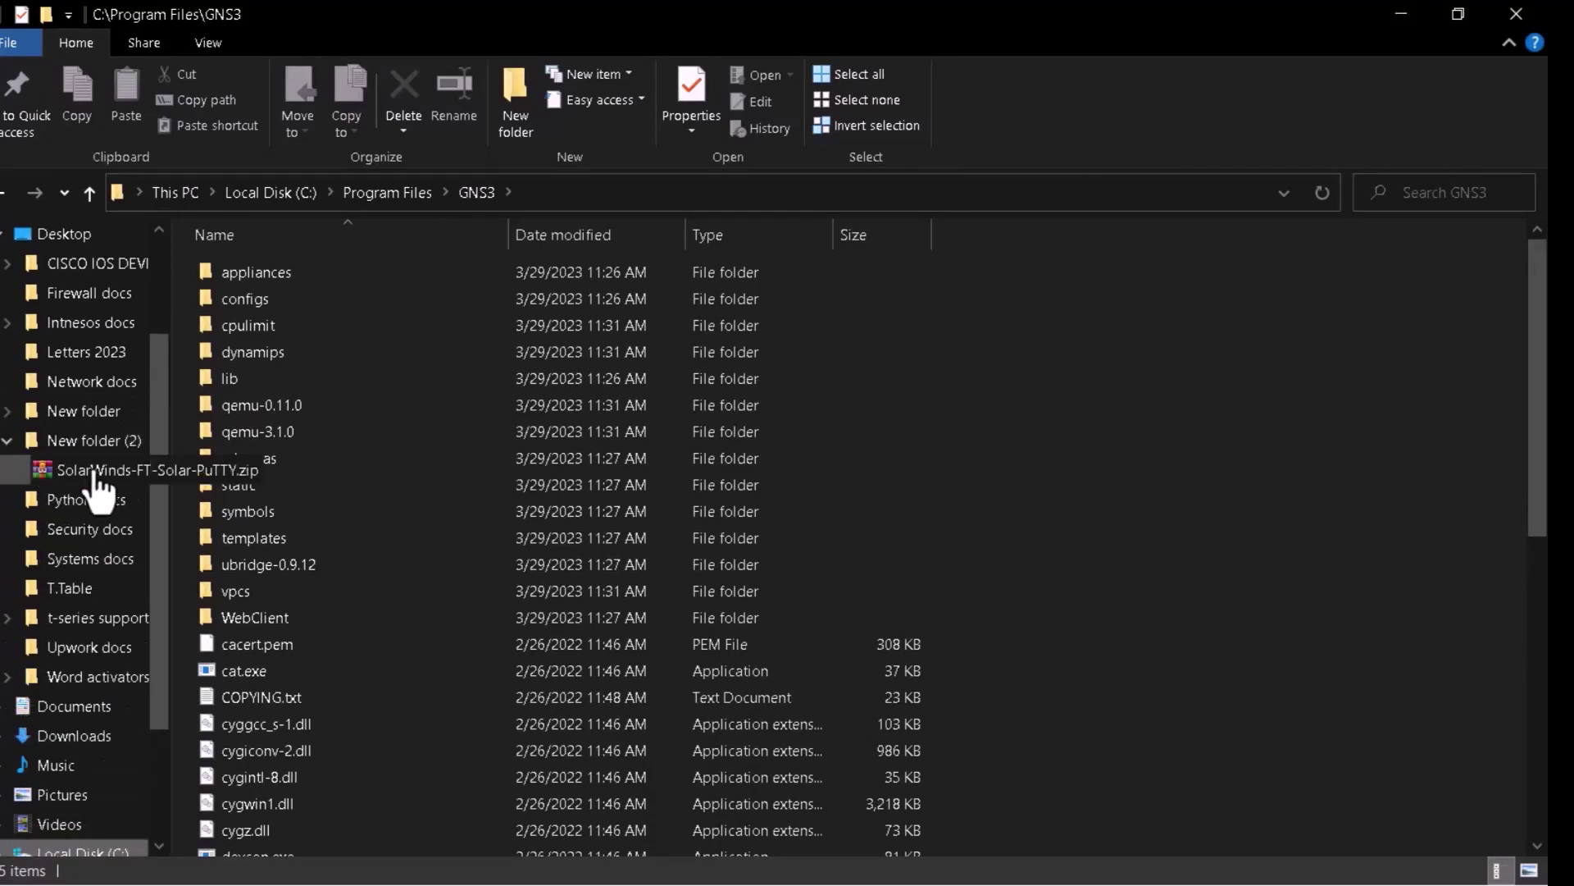
# - Drag SolarWinds-FT-Solar-PuTTY.zip into the GNS3 program folder, approving administrator access
pyautogui.moveTo(96, 469); pyautogui.dragTo(45, 470)
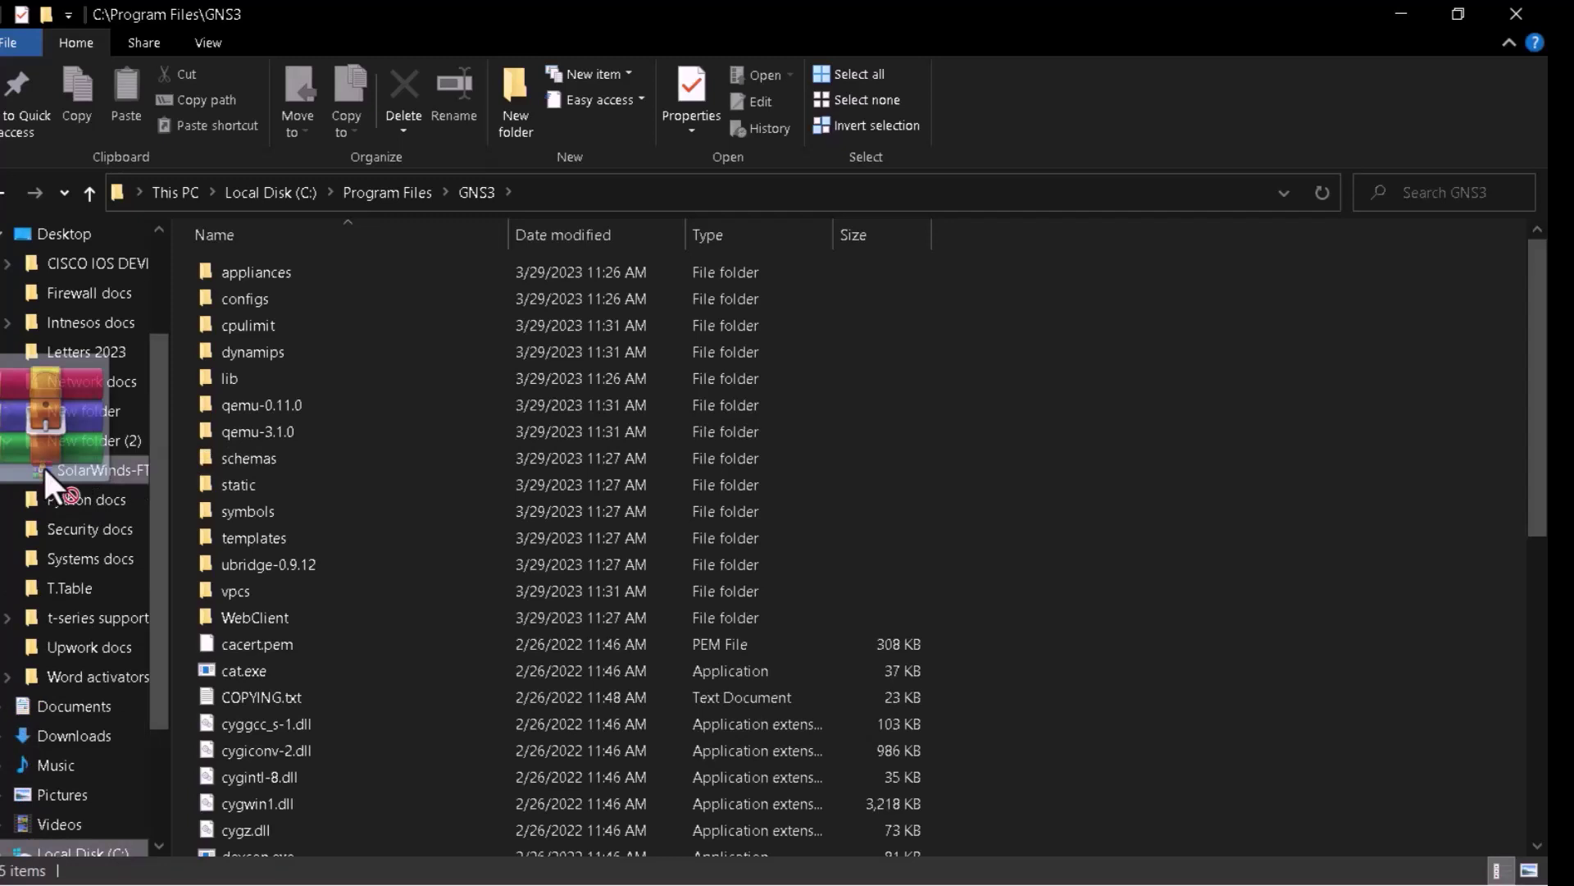
pyautogui.moveTo(42, 464); pyautogui.dragTo(602, 198)
pyautogui.moveTo(617, 344); pyautogui.dragTo(982, 528)
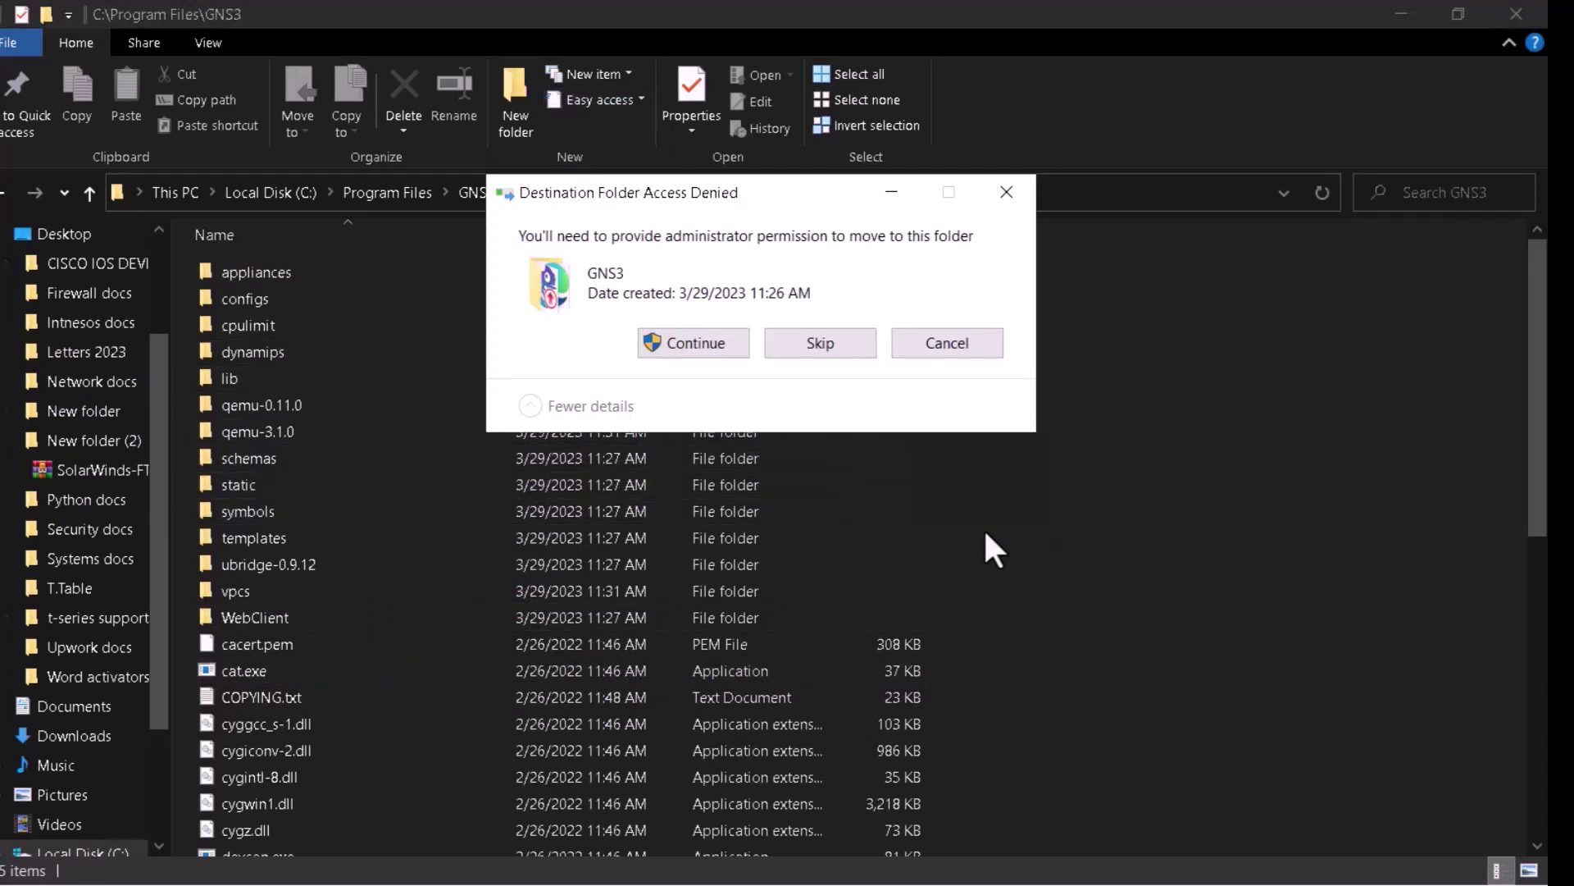
pyautogui.click(711, 349)
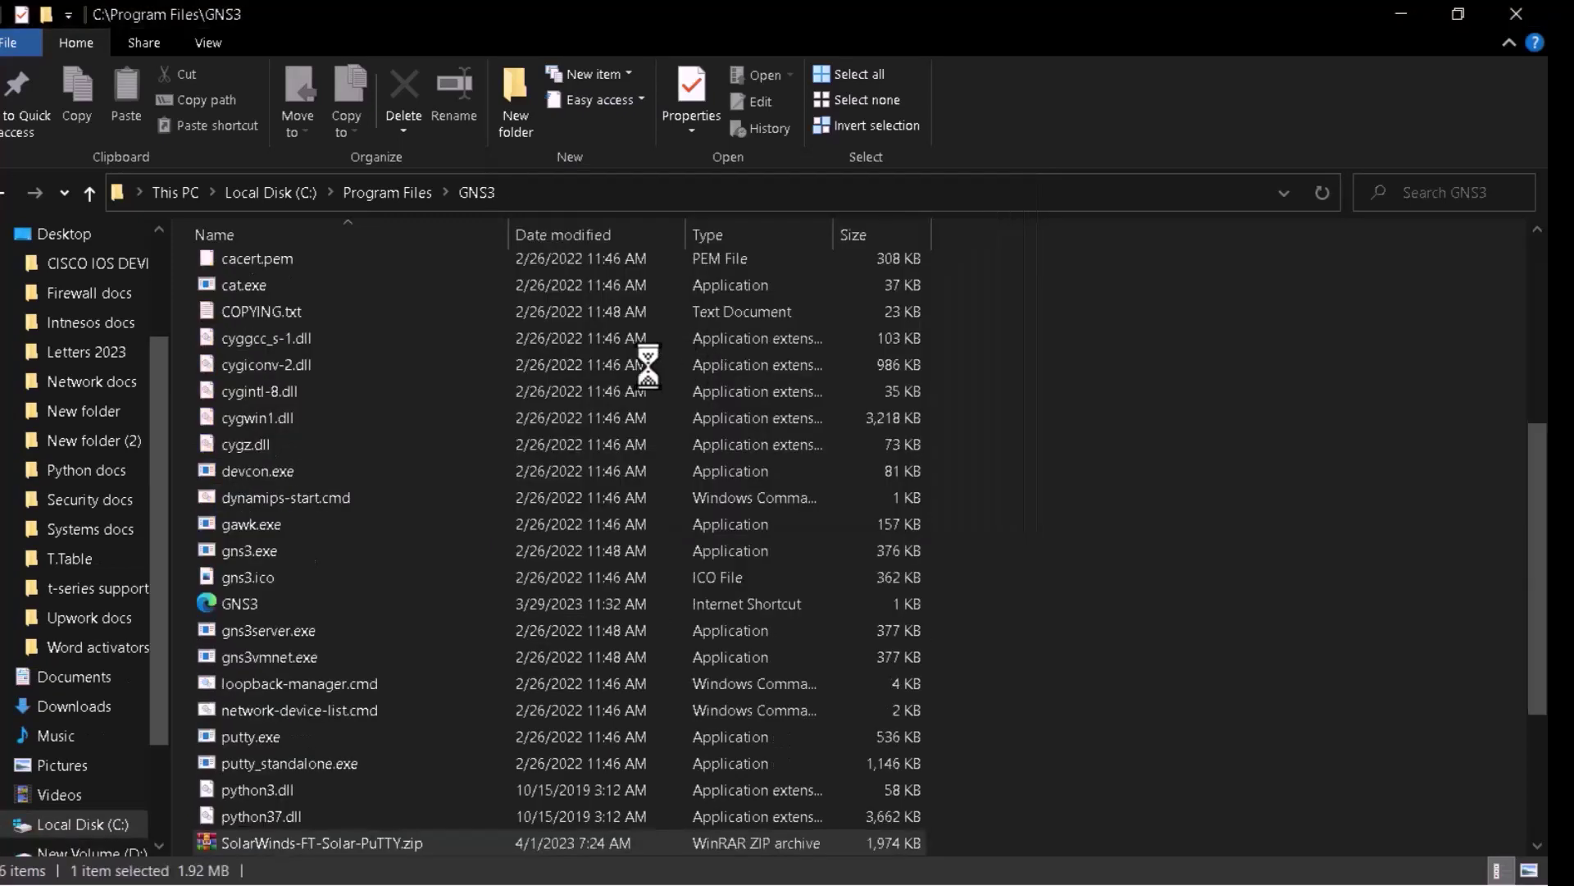
# - Extract SolarWinds-FT-Solar-PuTTY.zip with Extract Here directly inside C:\Program Files\GNS3
pyautogui.scroll(-2, 422, 541)
pyautogui.scroll(-1, 421, 534)
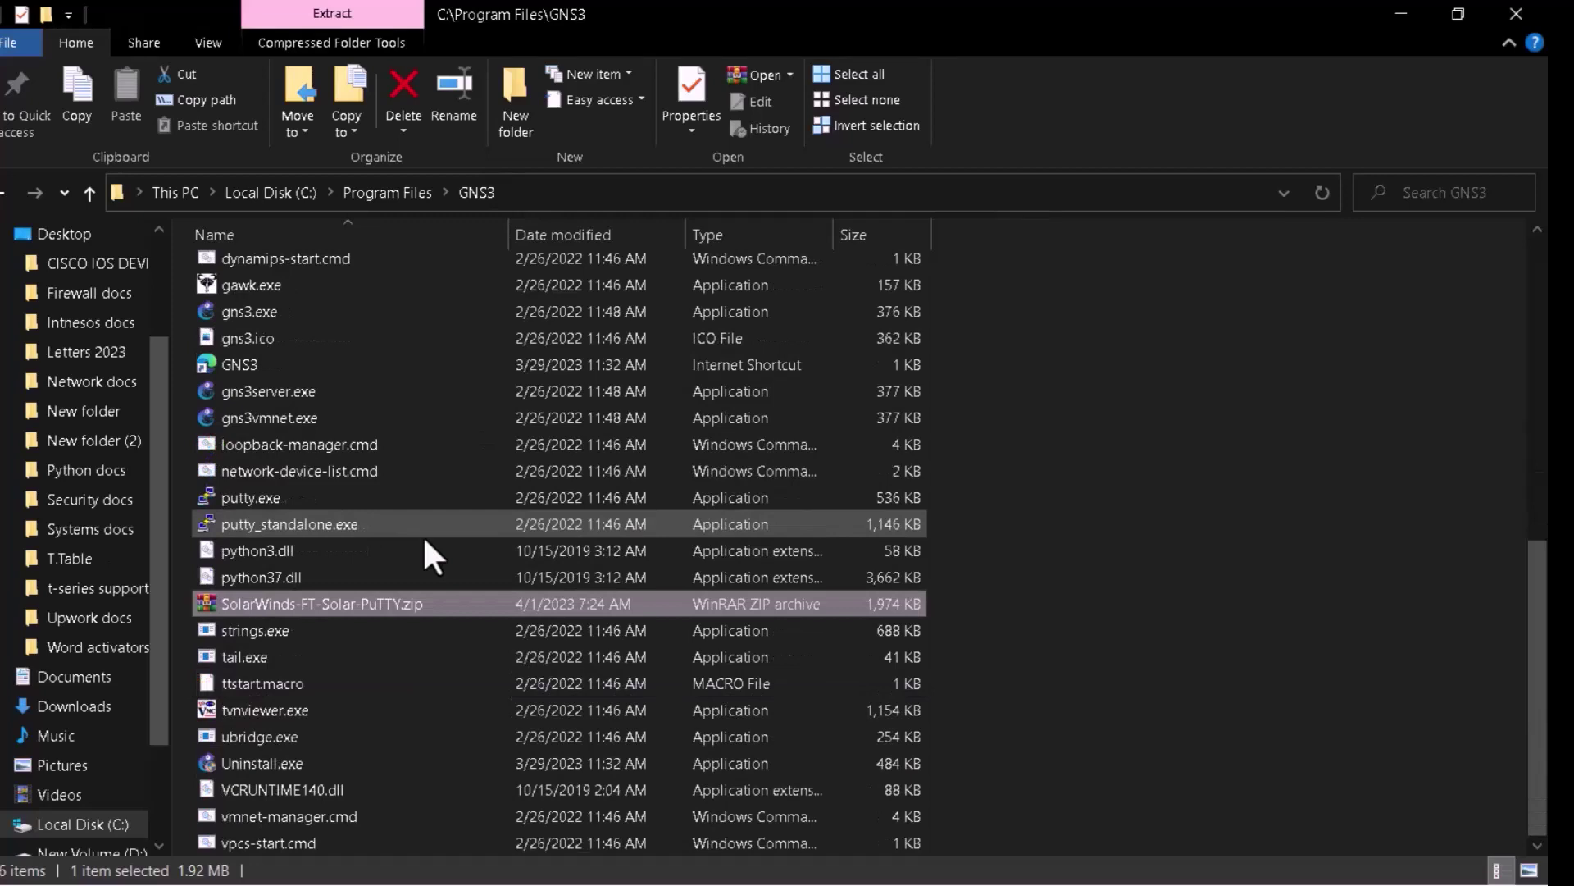
pyautogui.rightClick(293, 597)
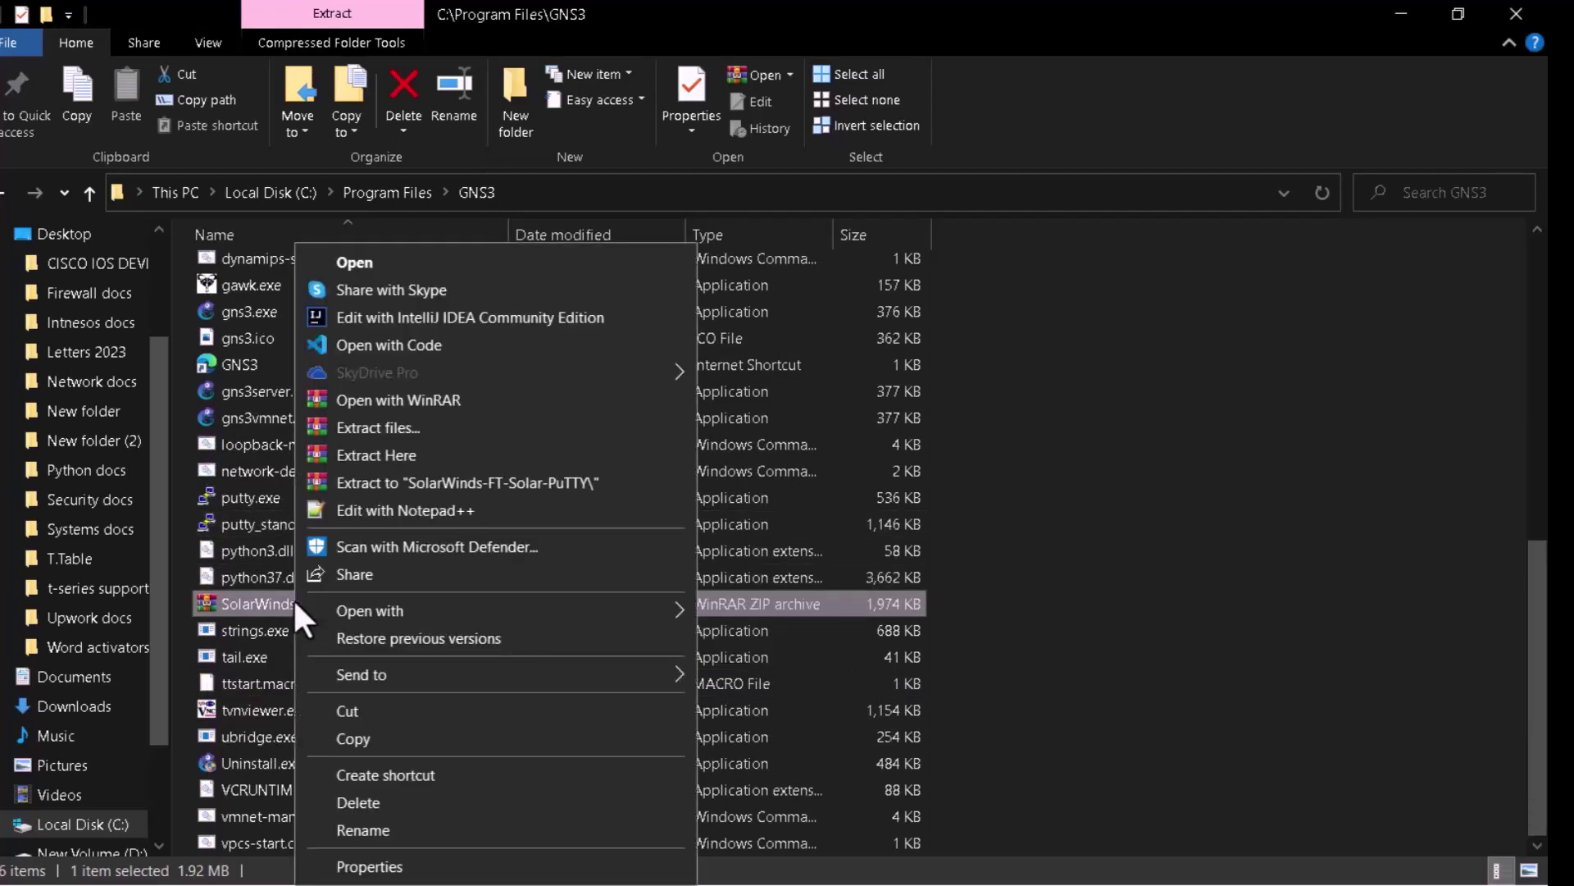
pyautogui.click(390, 450)
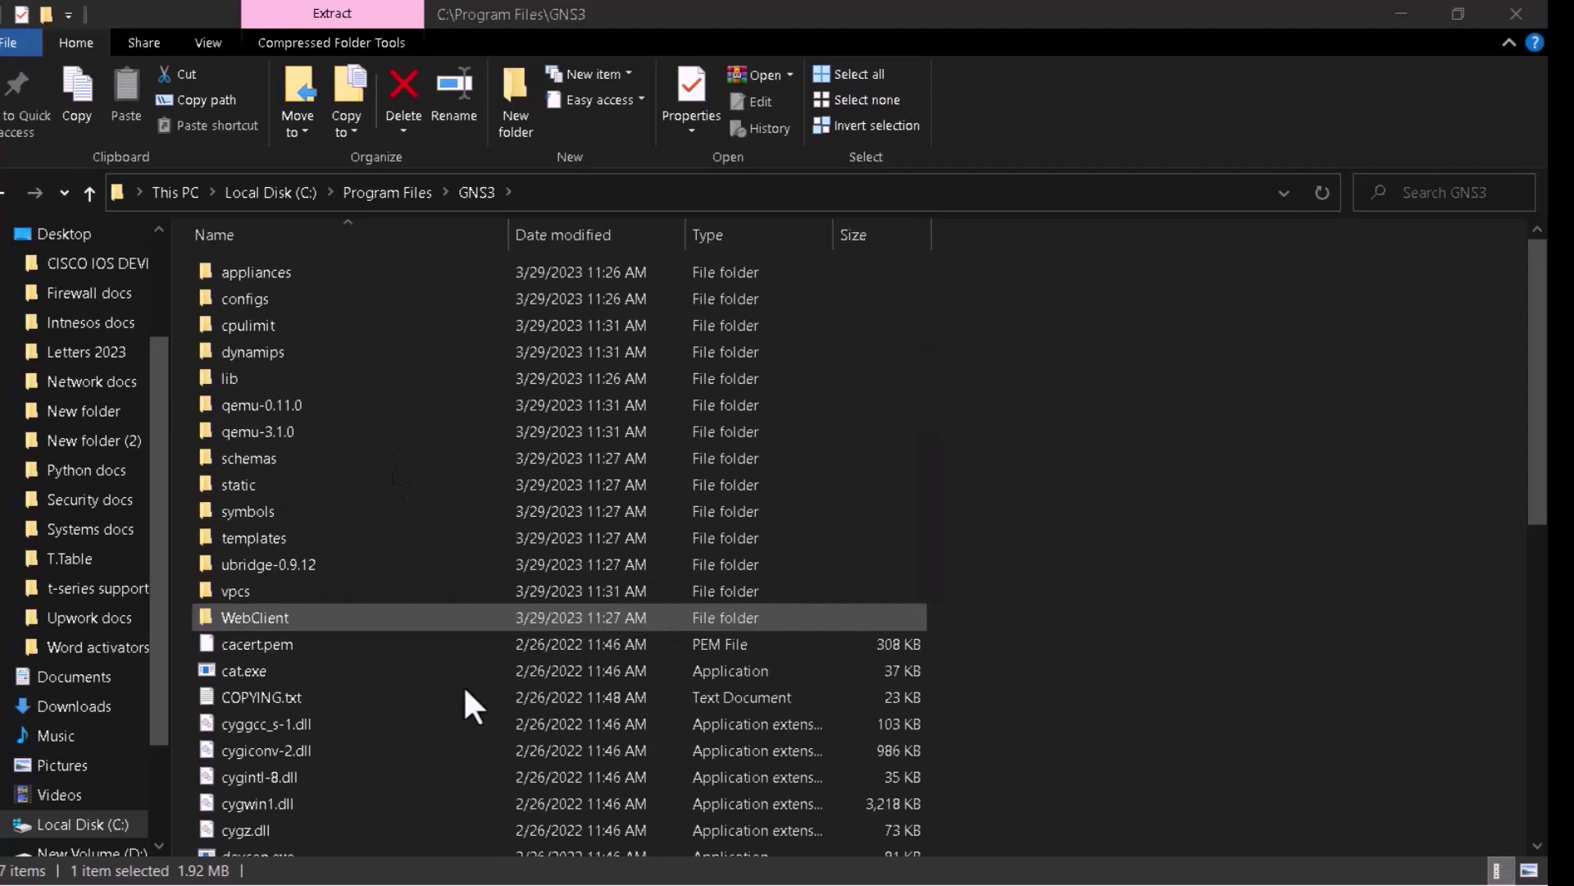
pyautogui.scroll(-5, 464, 684)
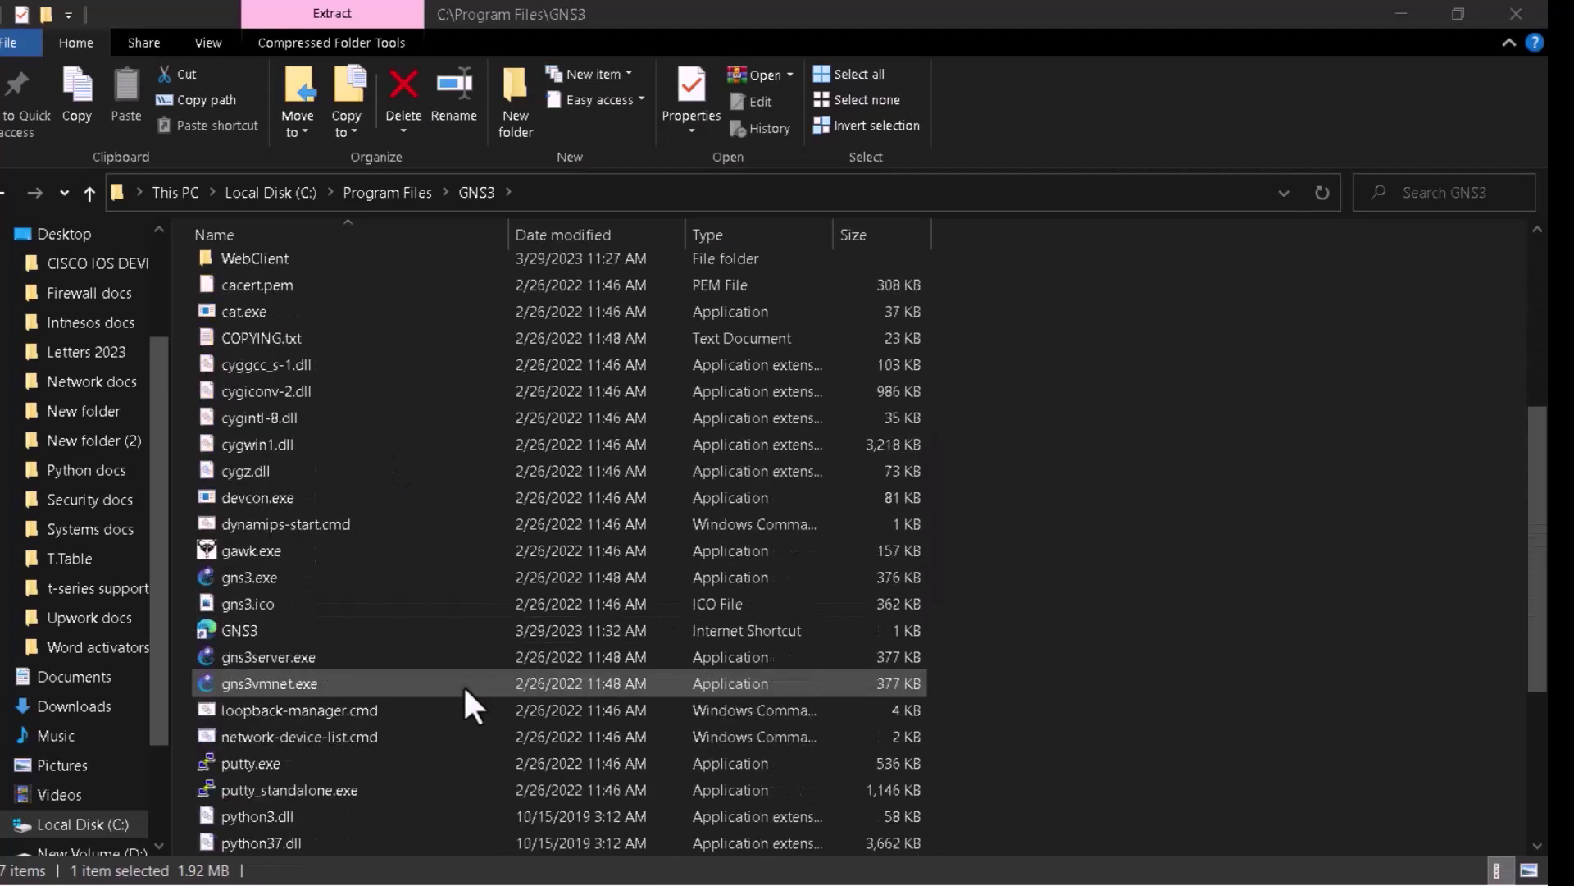
# - Search the GNS3 folder for 'solar' to confirm Solar-PuTTY.exe is there, then clear the search
pyautogui.click(1433, 189)
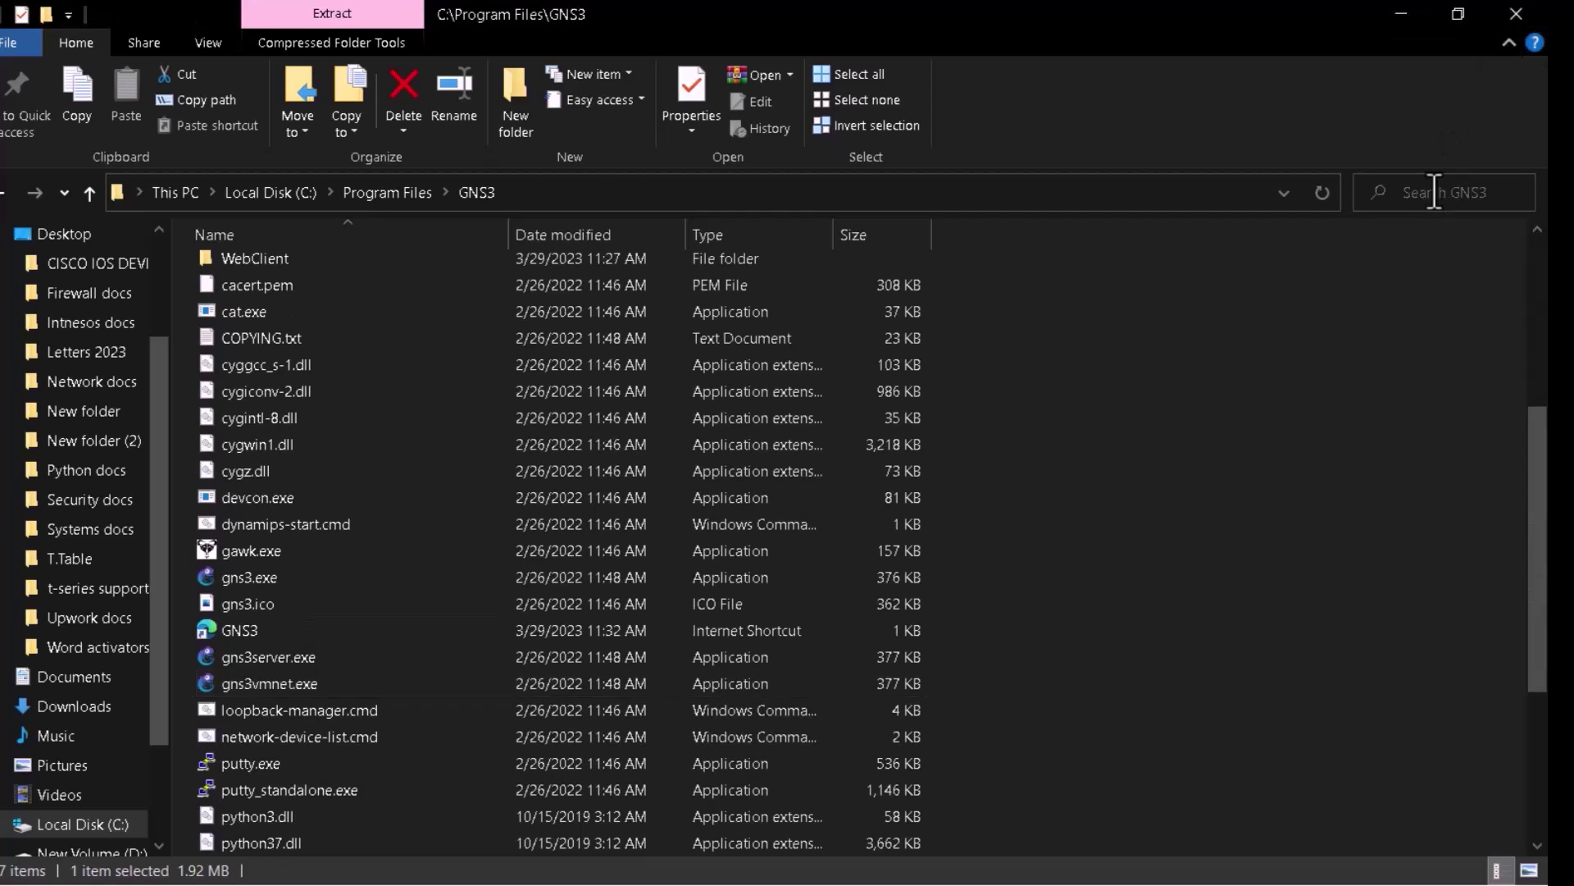
pyautogui.write('solar')
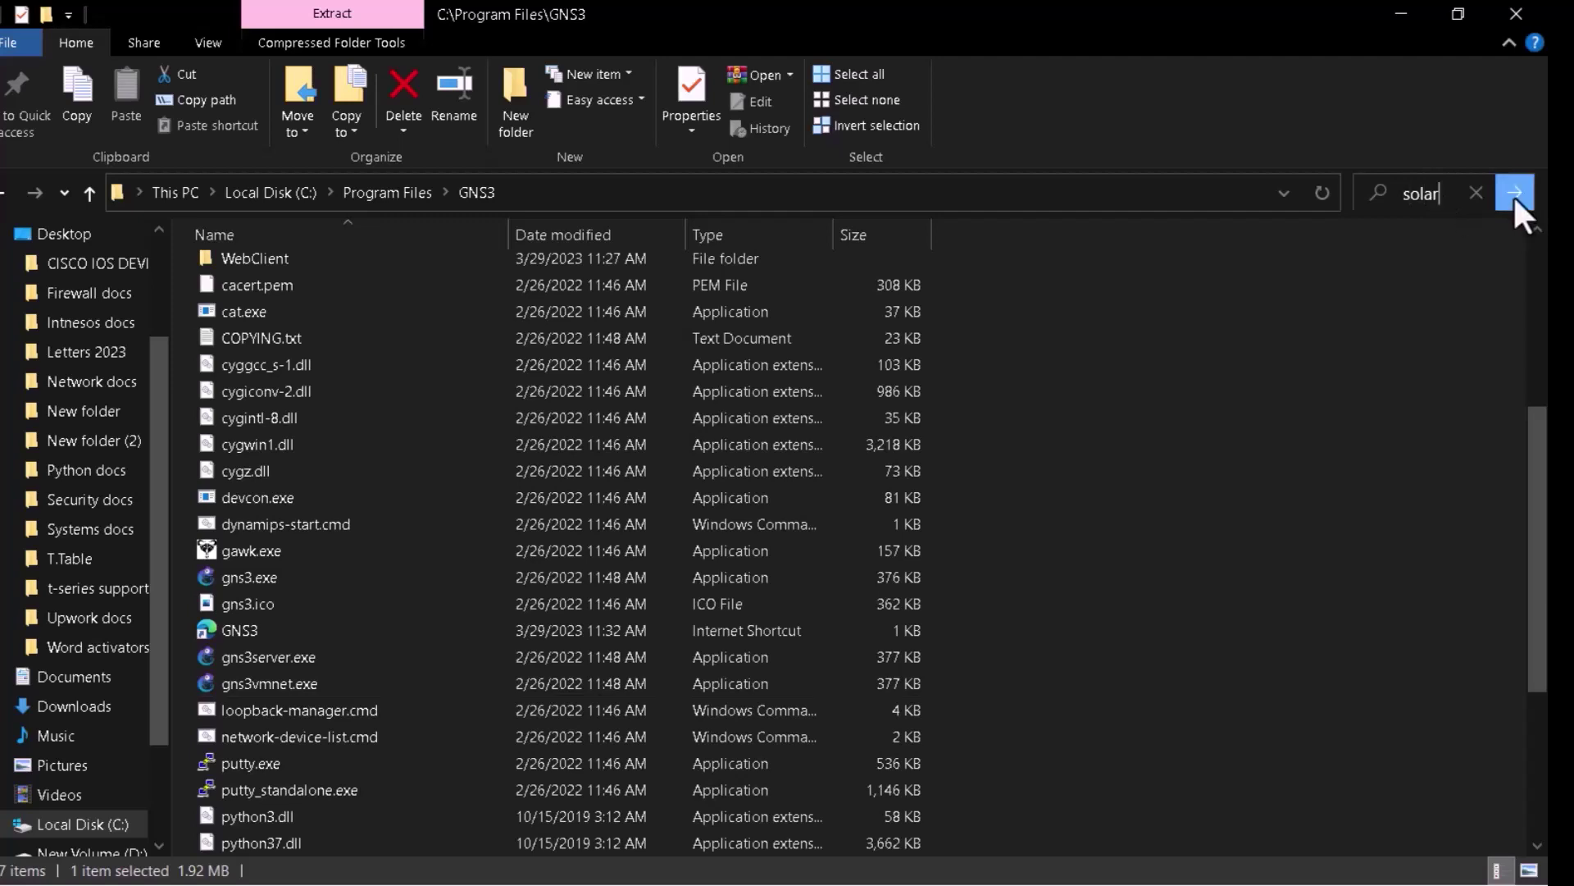
pyautogui.click(1513, 194)
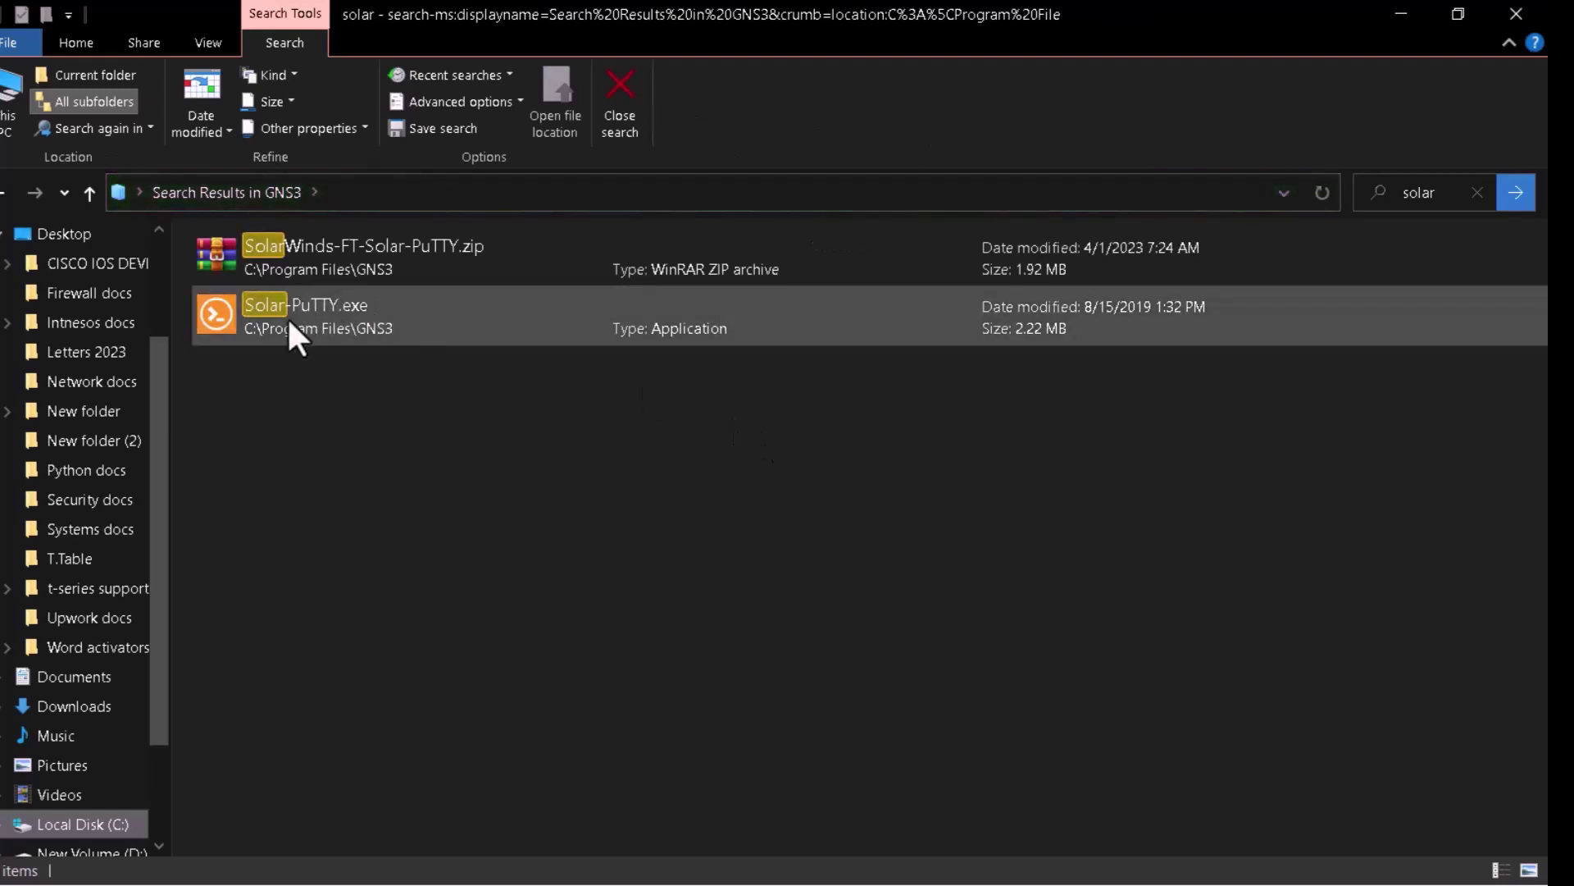
pyautogui.click(95, 199)
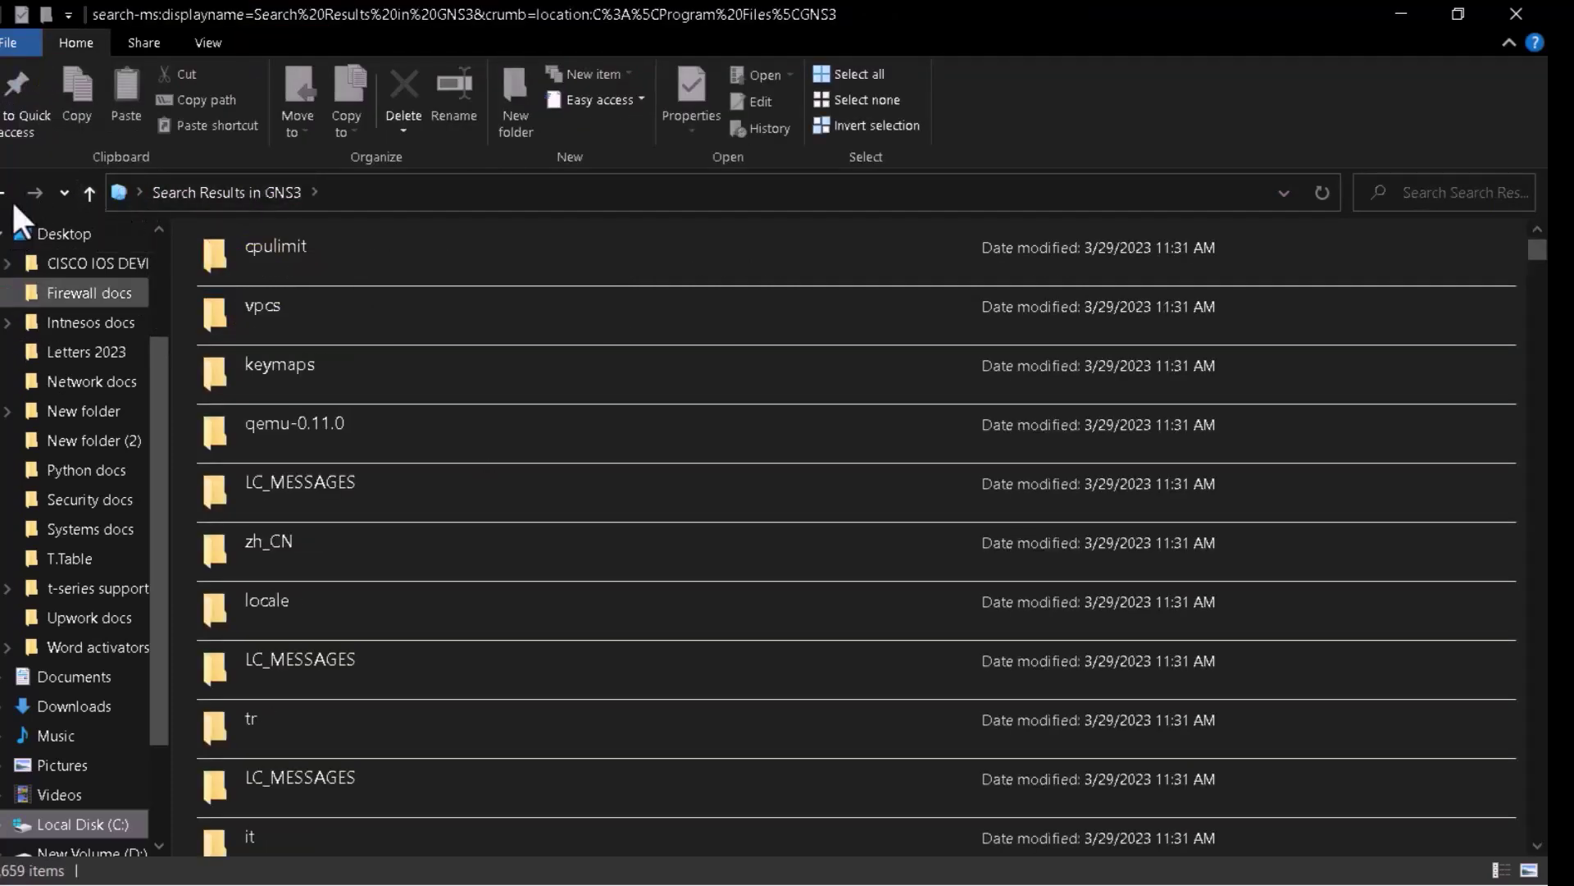
# - Go from the search results to C:\Program Files\GNS3 and refresh its file listing
pyautogui.click(87, 192)
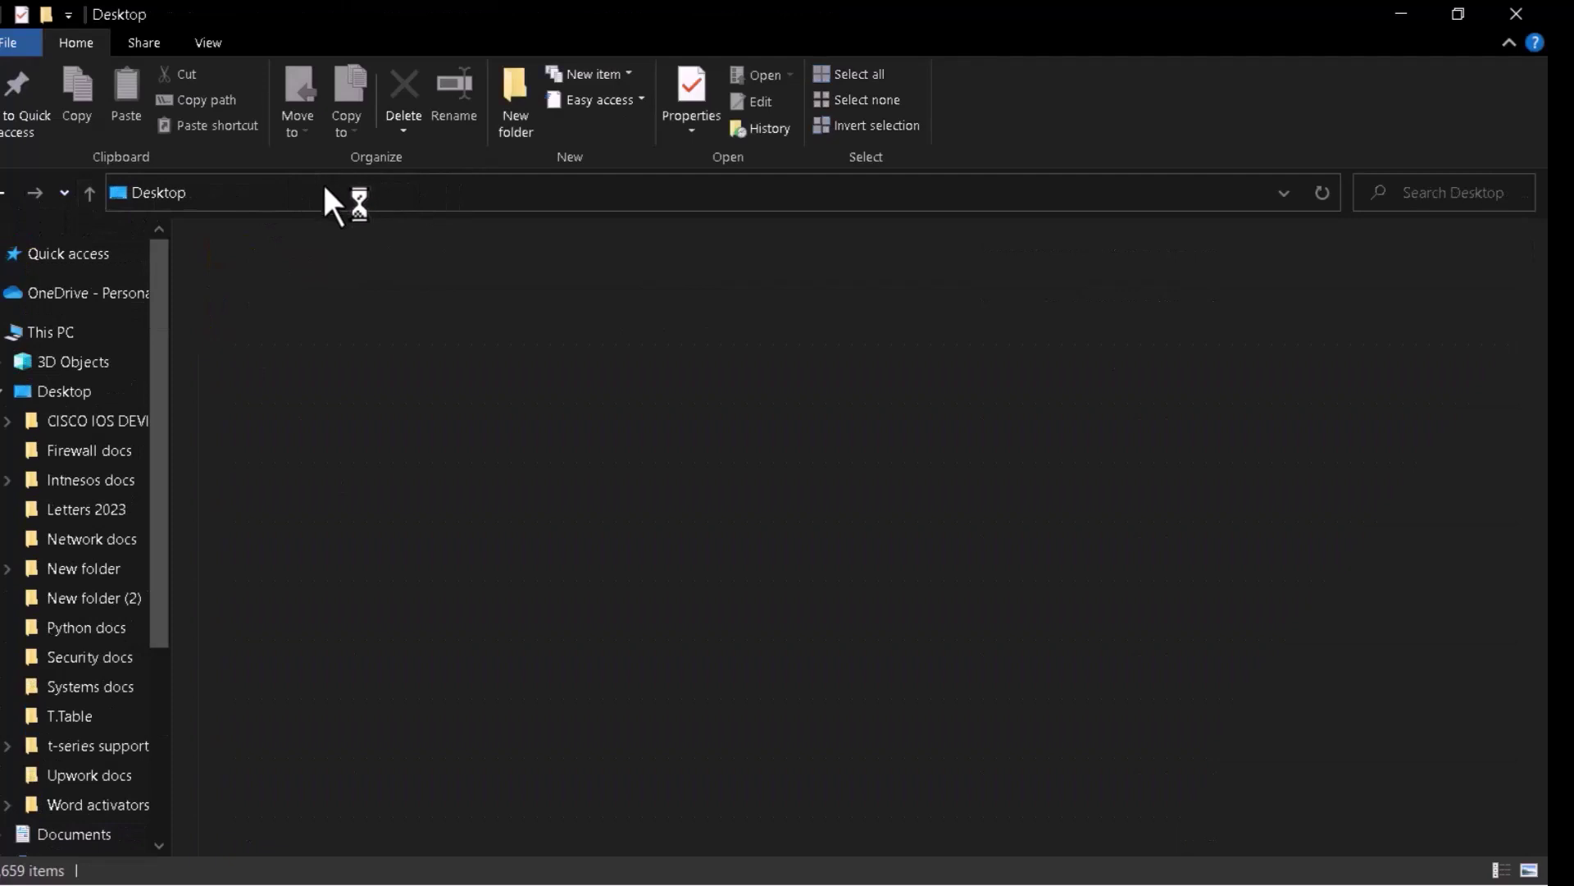
pyautogui.click(200, 193)
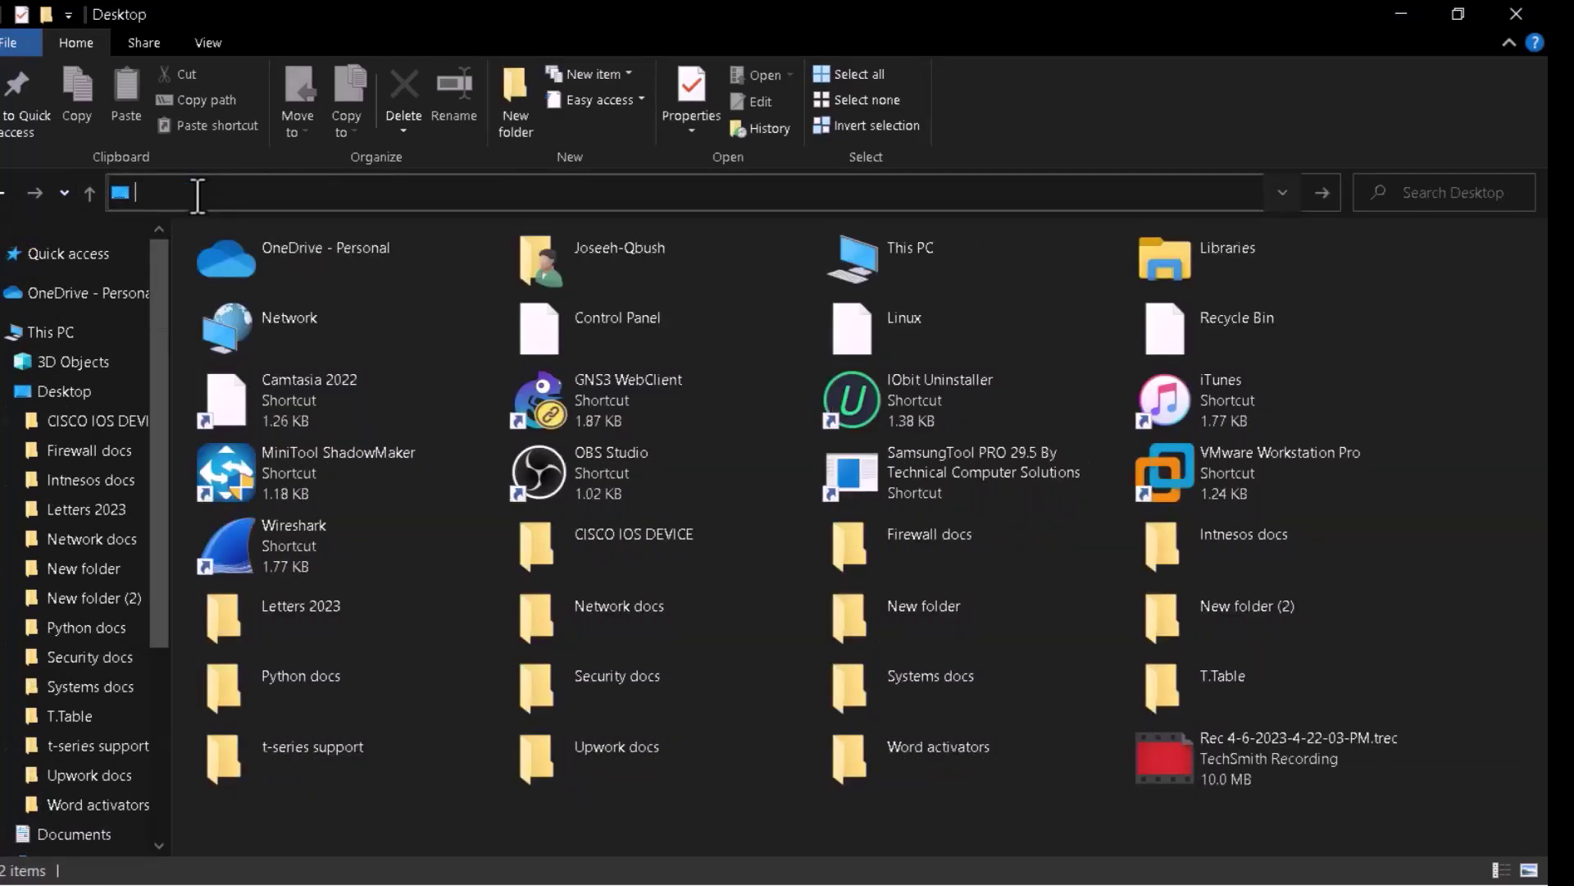
pyautogui.write('C:\\Program Files\\GNS3')
pyautogui.press('Return')
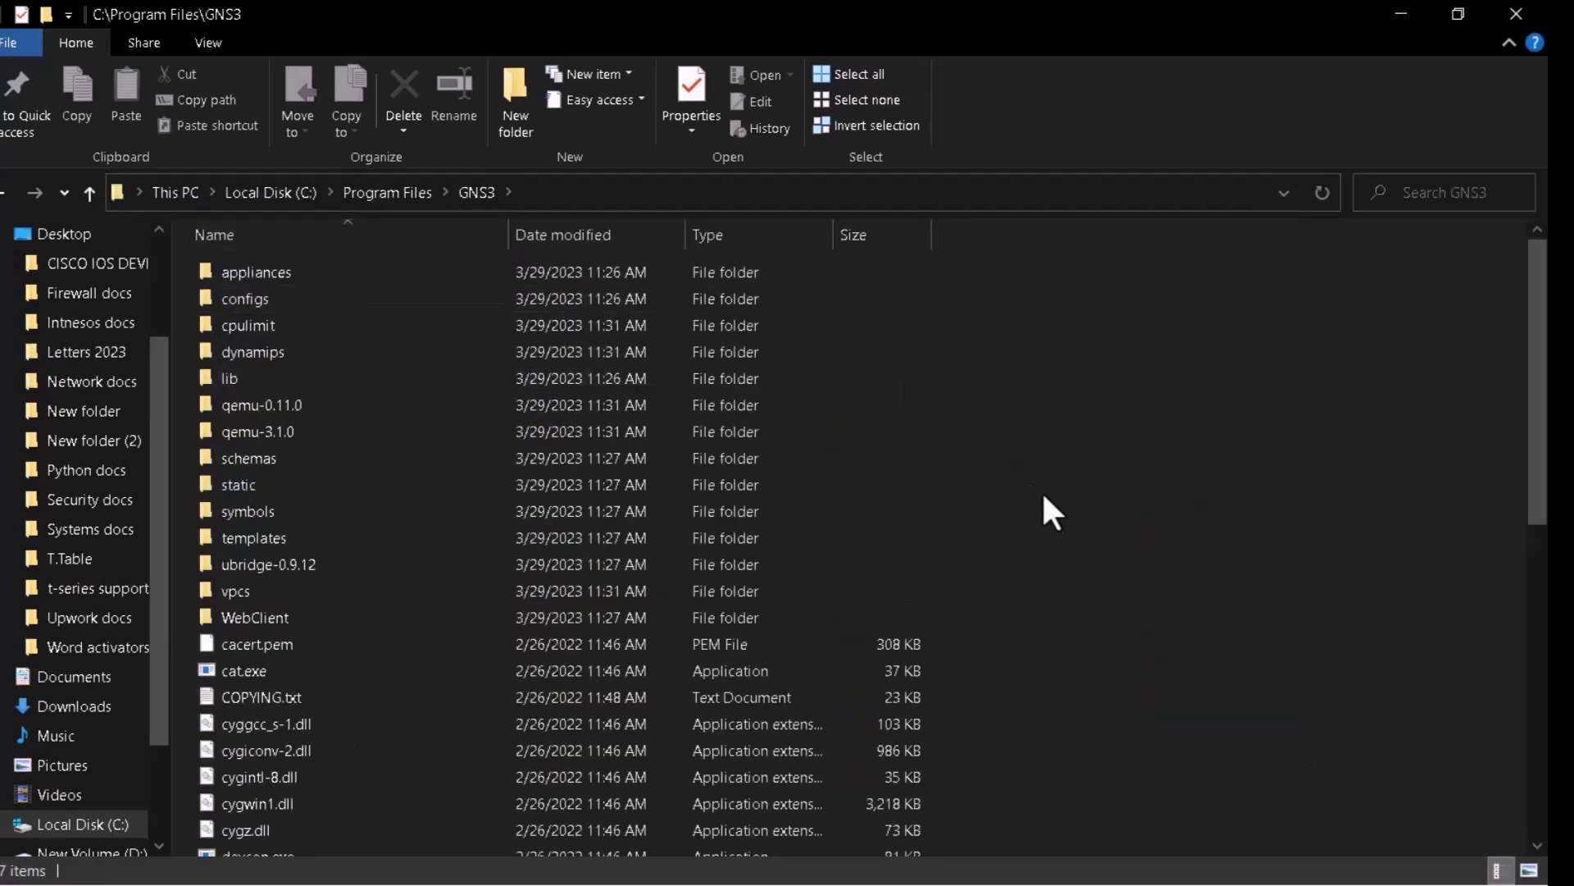
pyautogui.rightClick(1066, 546)
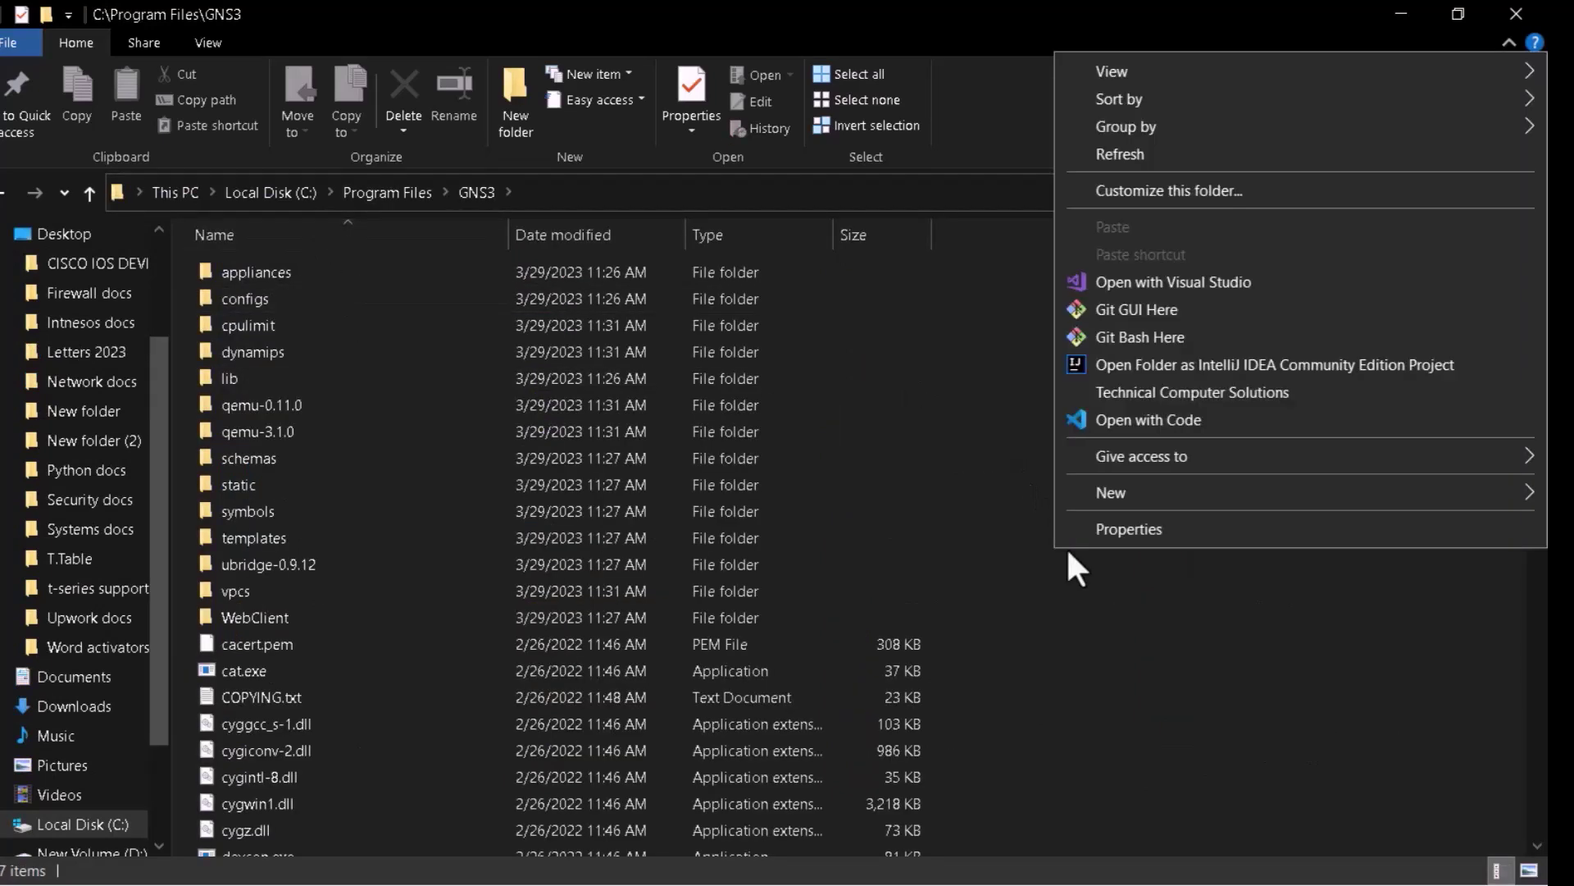
pyautogui.click(1121, 154)
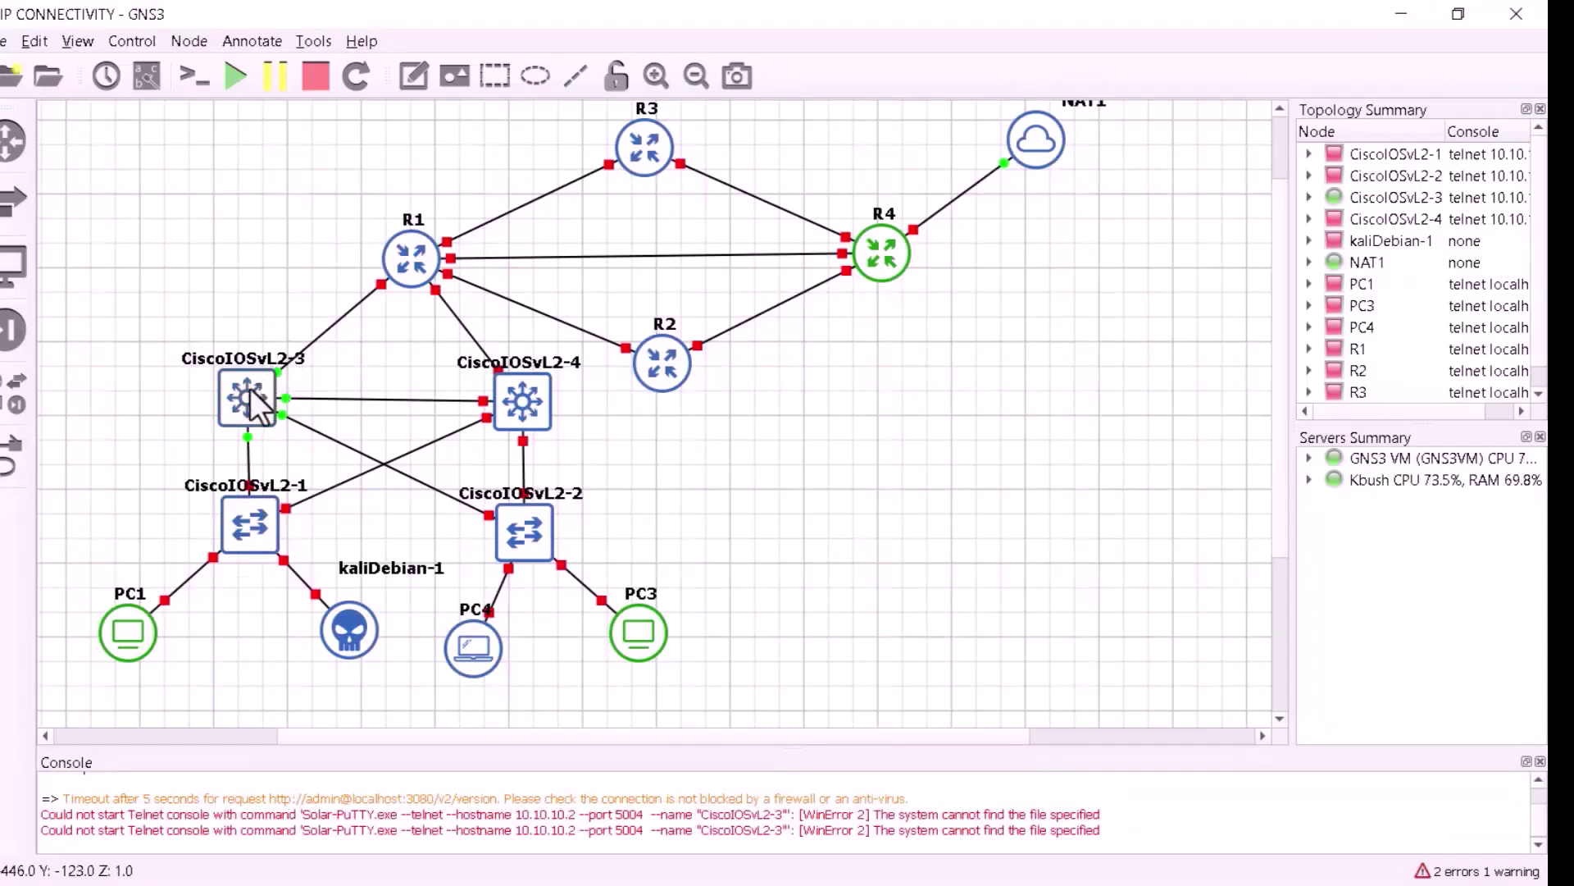
# - Set CiscoIOSvL2-3's custom console to the predefined 'Solar-Putty (included with GNS3)' command
pyautogui.rightClick(250, 389)
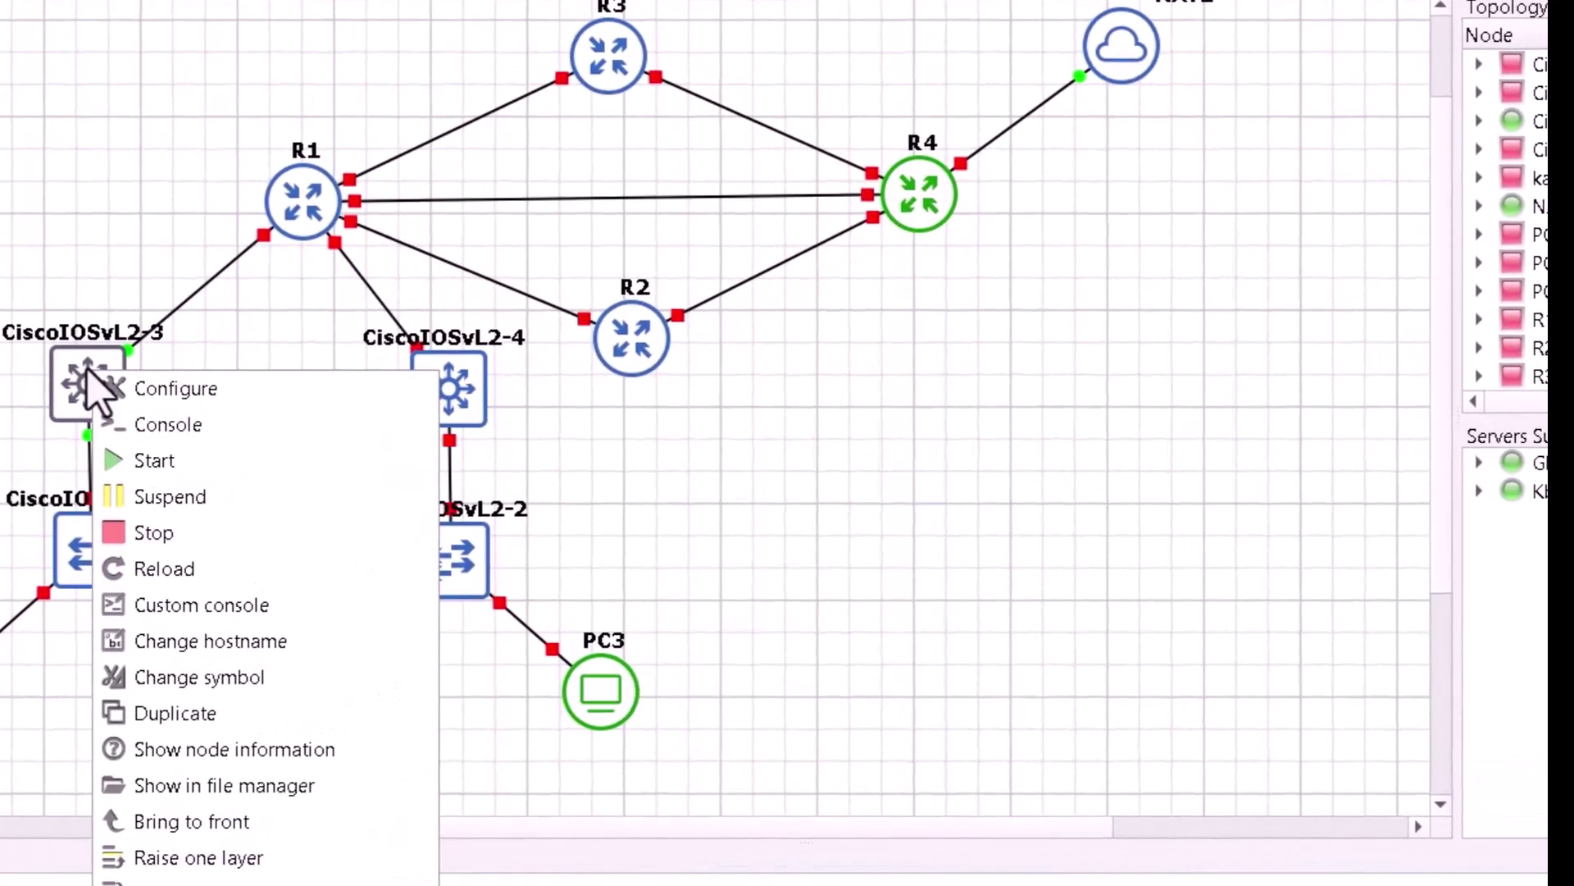
pyautogui.click(184, 615)
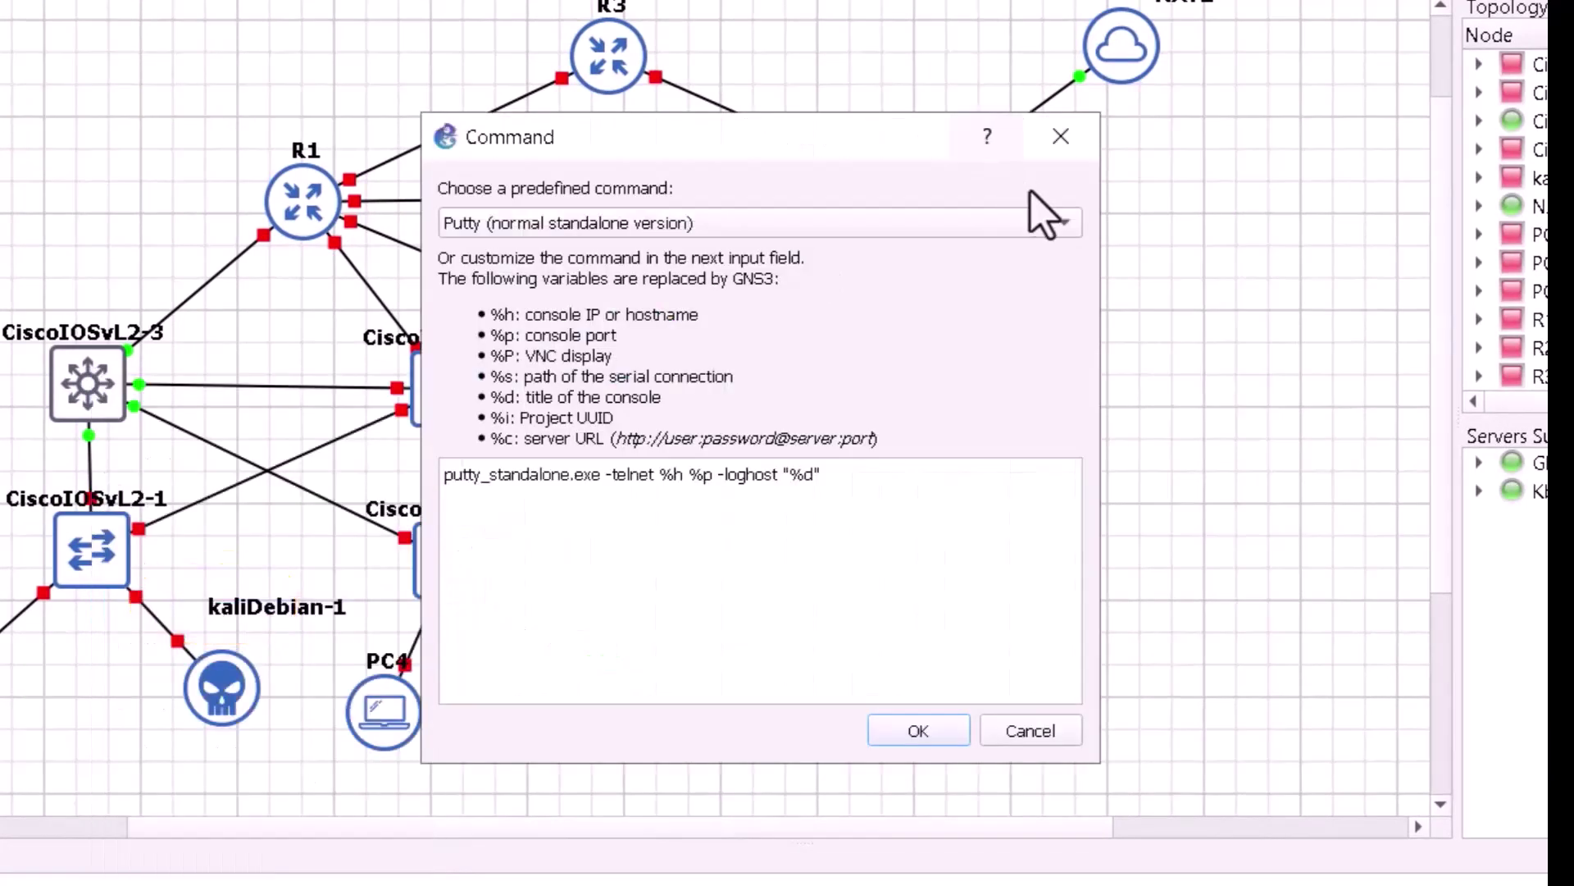
pyautogui.click(1063, 221)
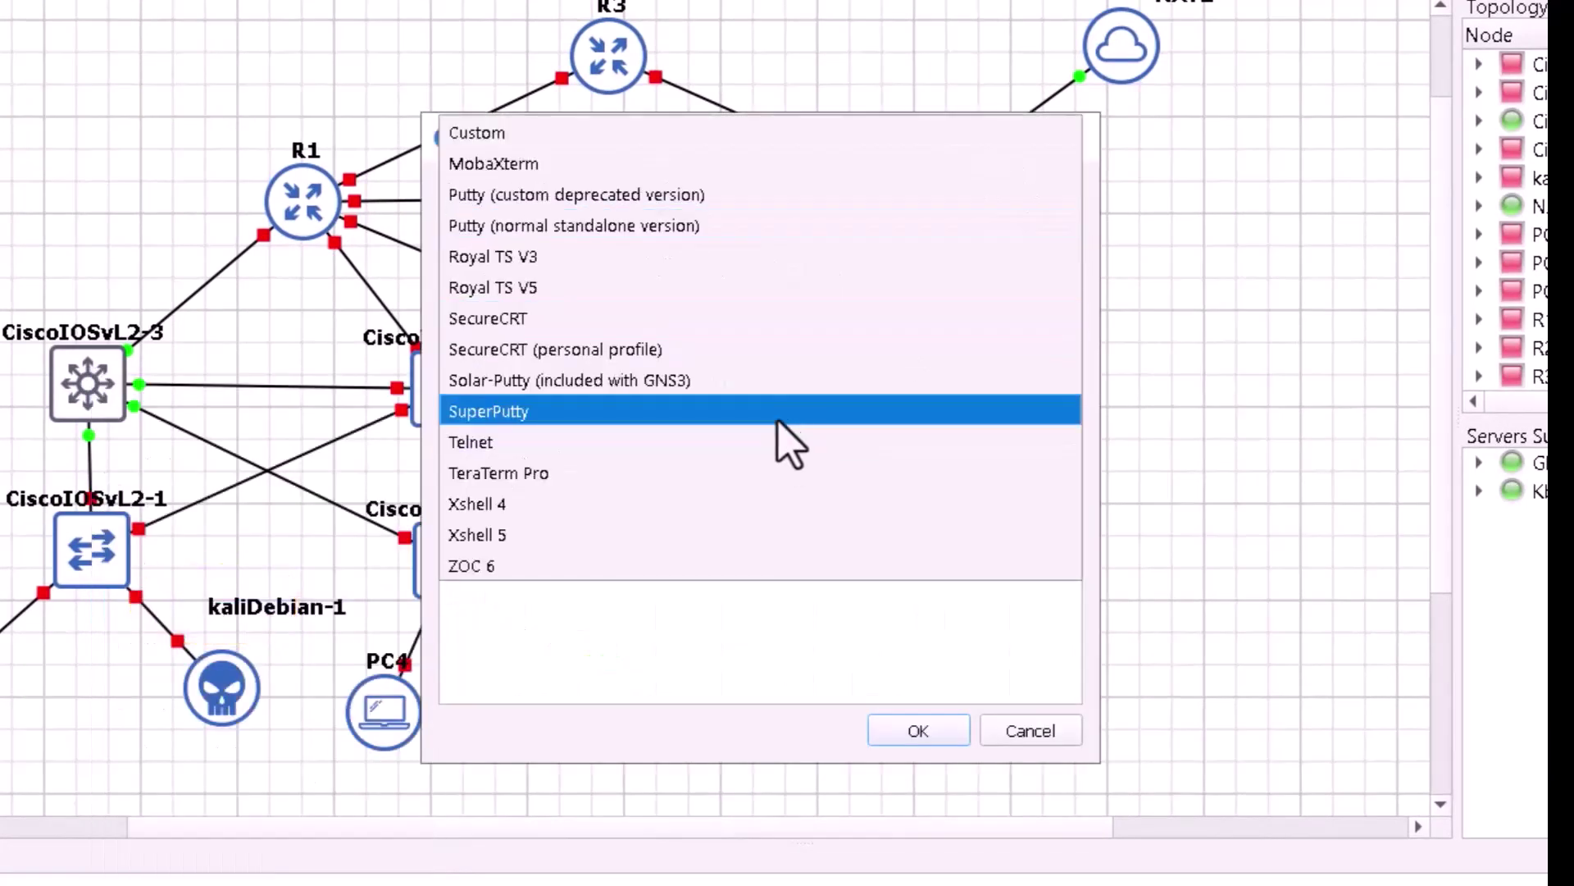
pyautogui.click(774, 370)
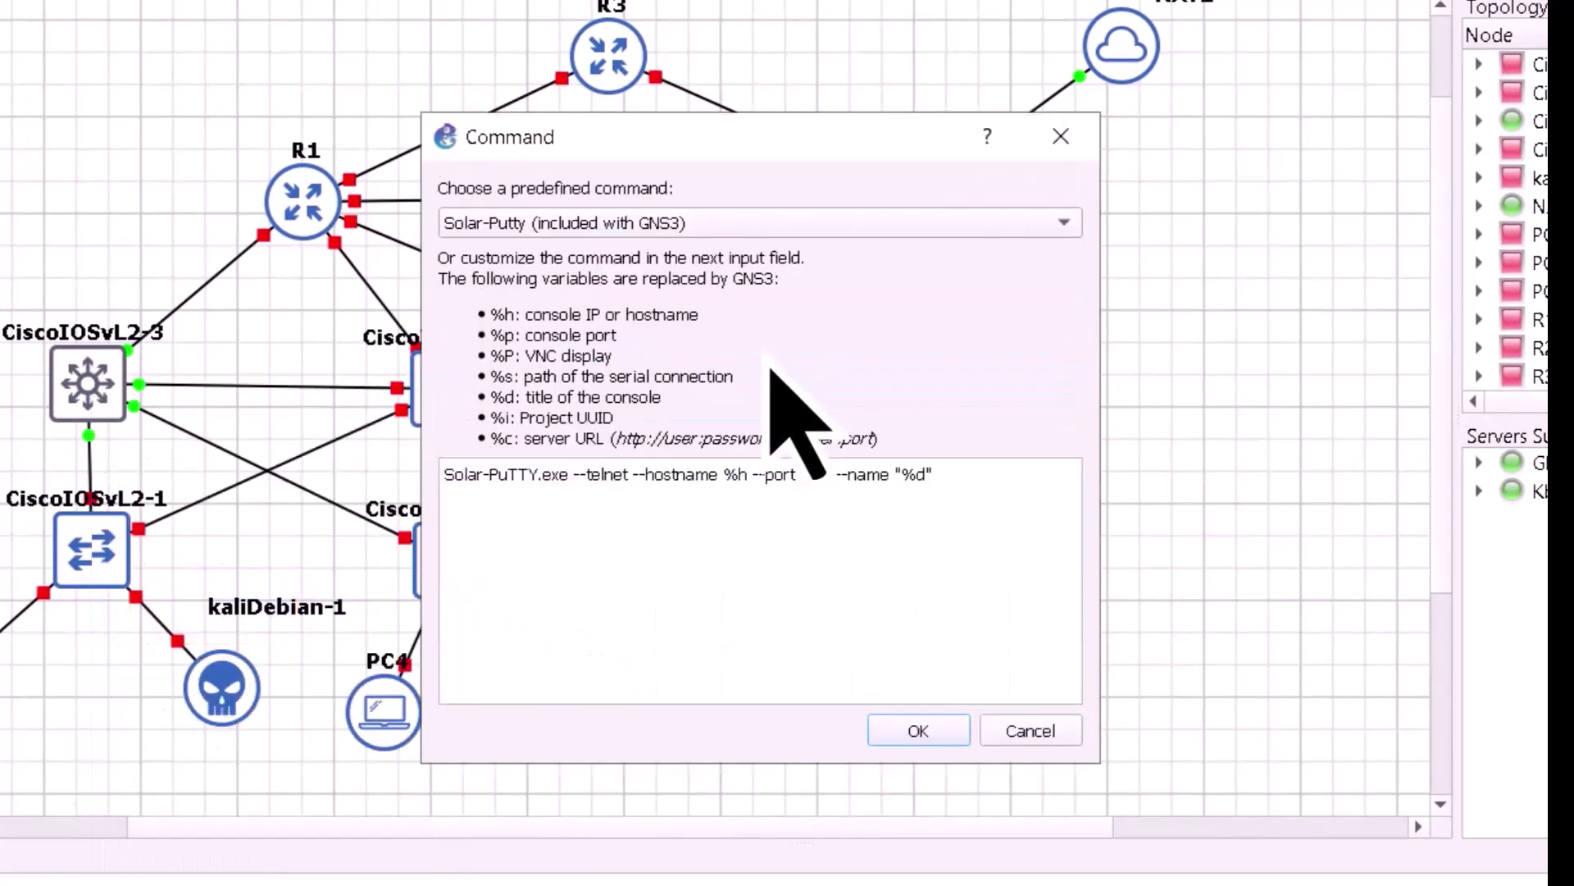
pyautogui.click(920, 734)
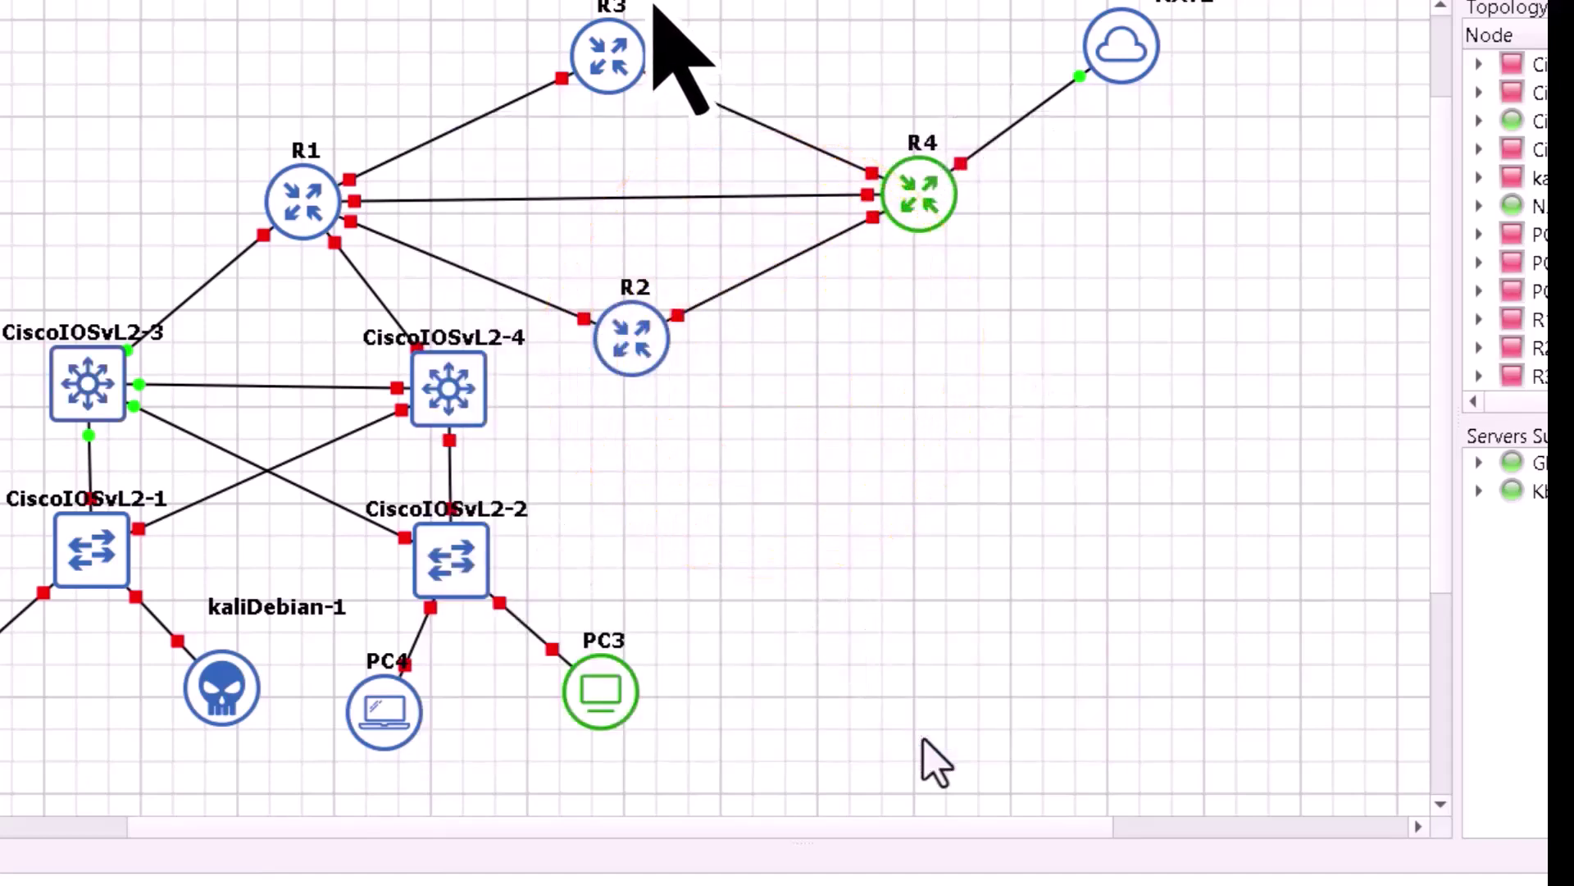